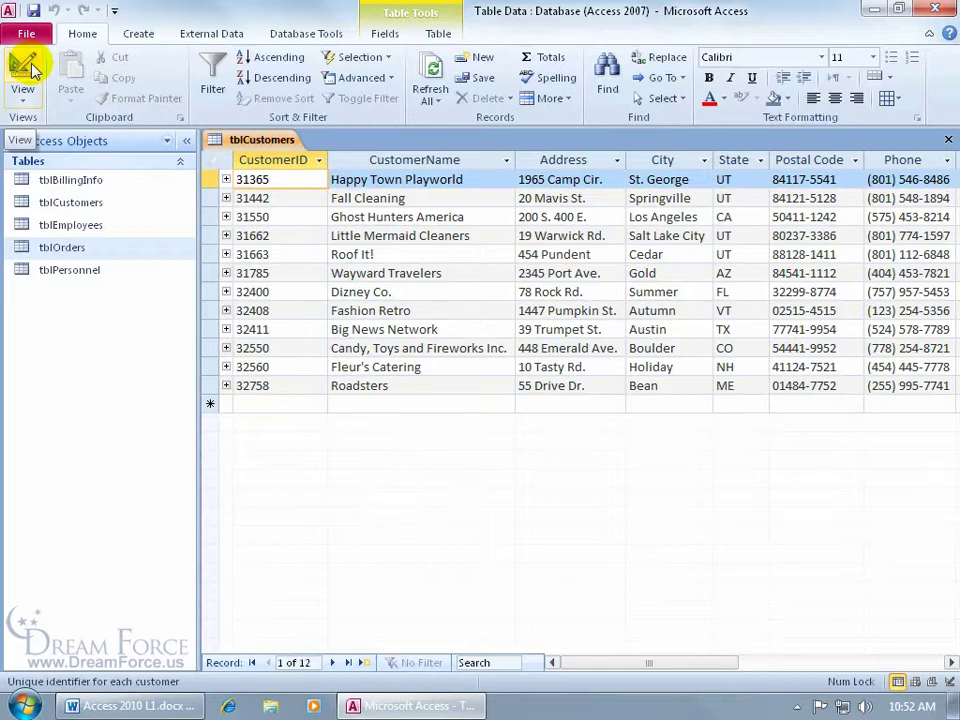
Step: Switch tblCustomers to Design View to inspect its eight Text fields and CustomerID primary key
{"action": "left_click", "coordinate": [30, 94]}
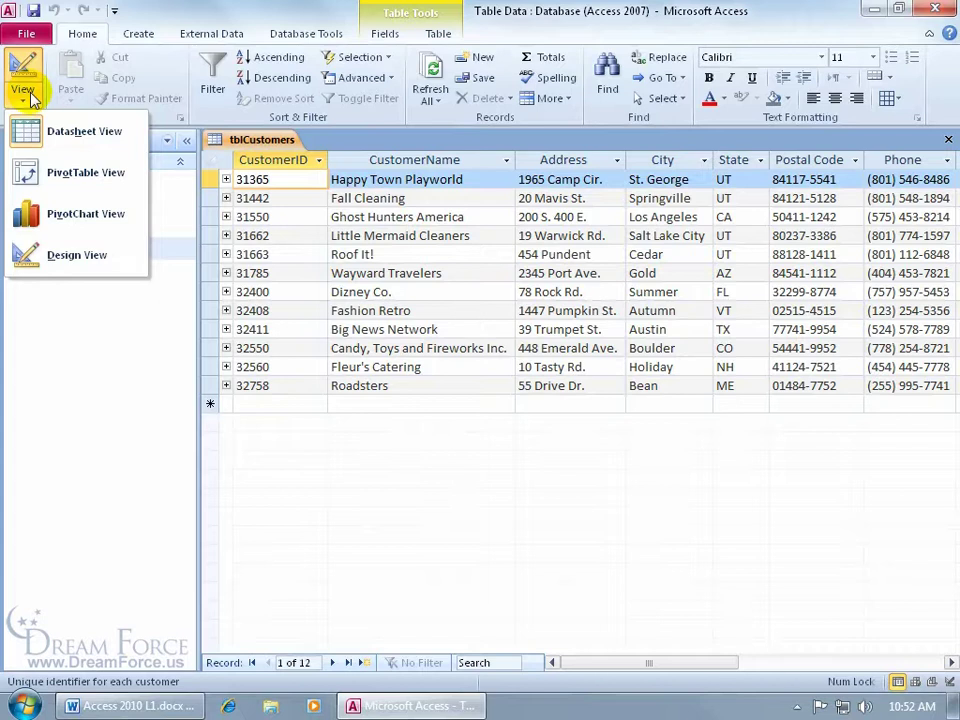
{"action": "left_click", "coordinate": [22, 78]}
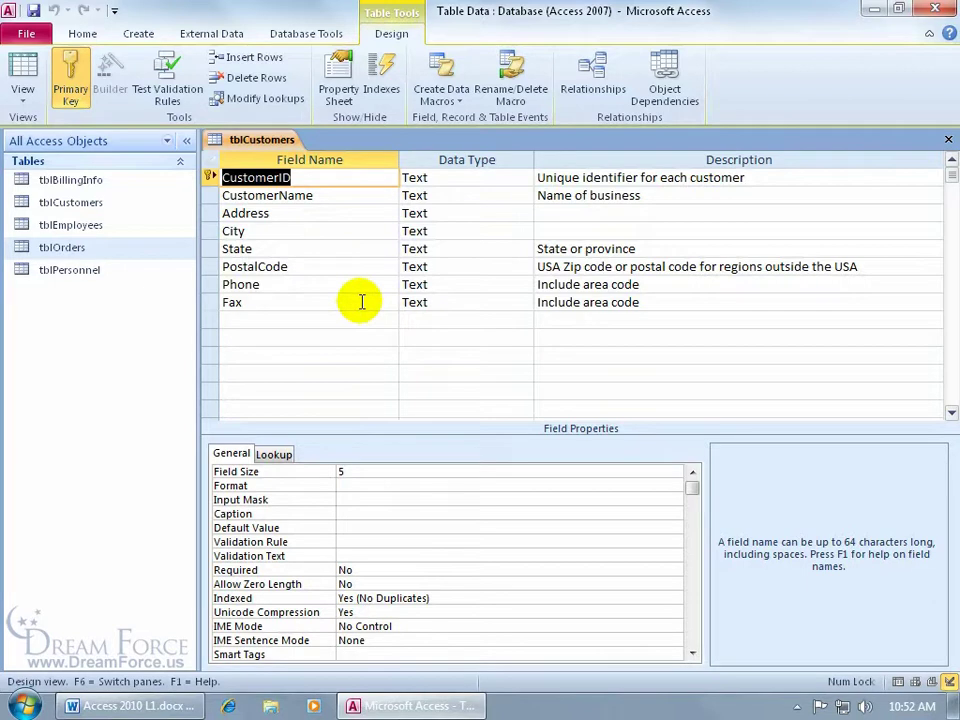
Step: Switch tblCustomers back to Datasheet View listing its 12 customer records
{"action": "left_click", "coordinate": [35, 74]}
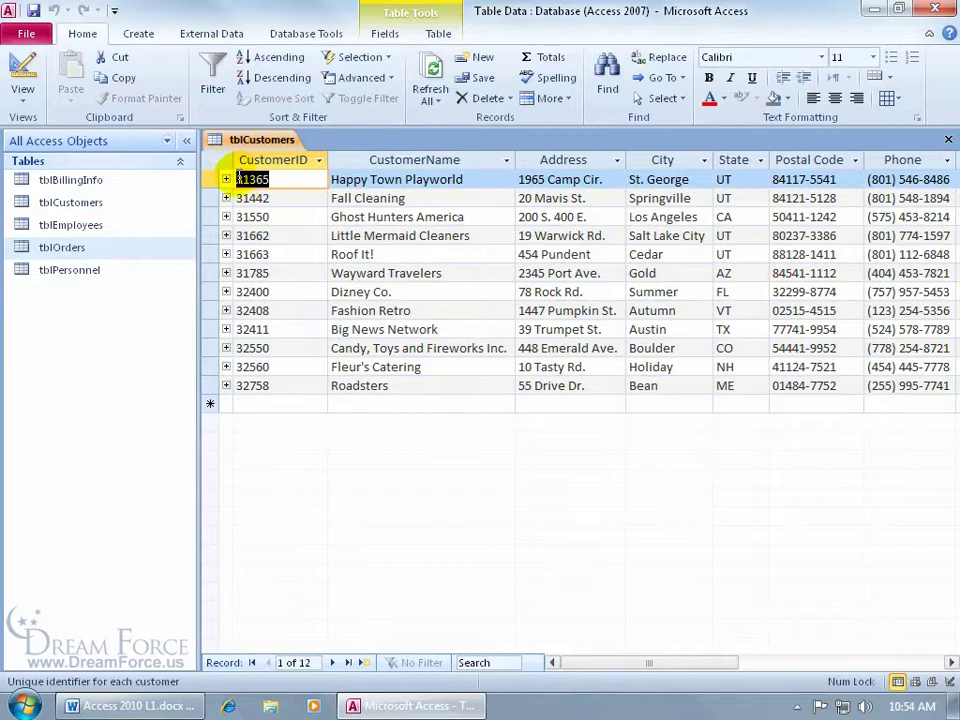
Step: Expand customer 31365's nested orders, then open the Relationships window from Database Tools
{"action": "left_click", "coordinate": [226, 180]}
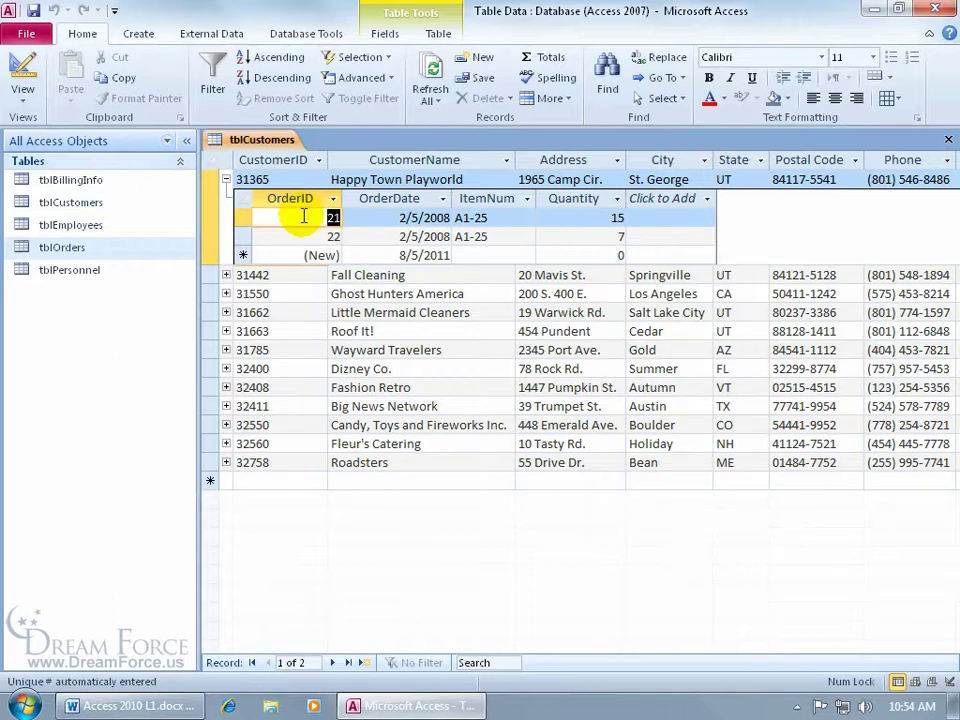
{"action": "left_click", "coordinate": [316, 36]}
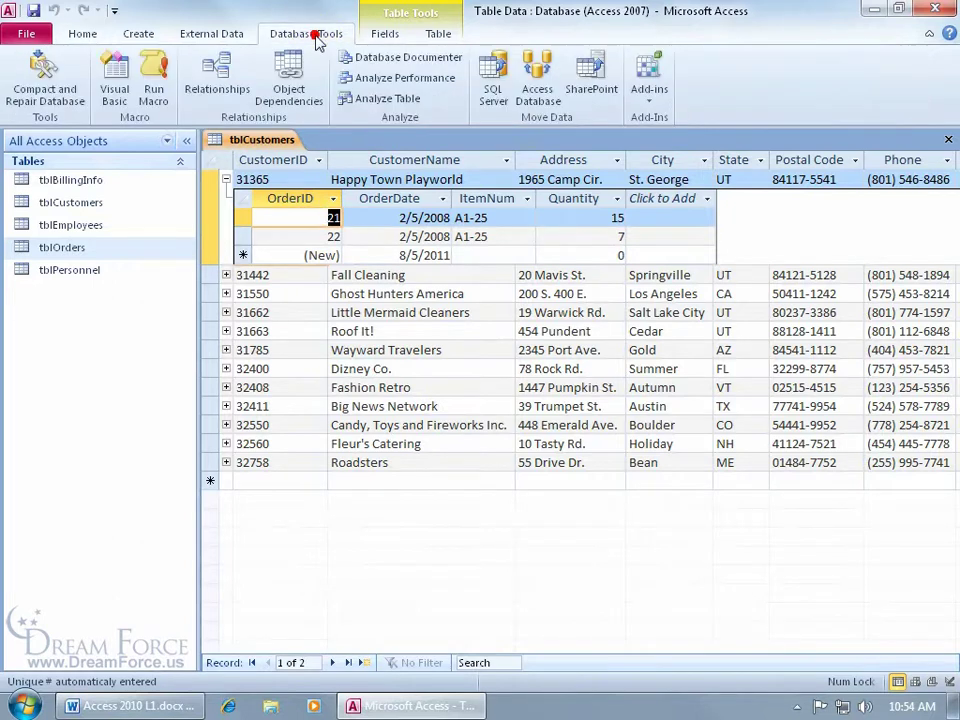
{"action": "left_click", "coordinate": [217, 82]}
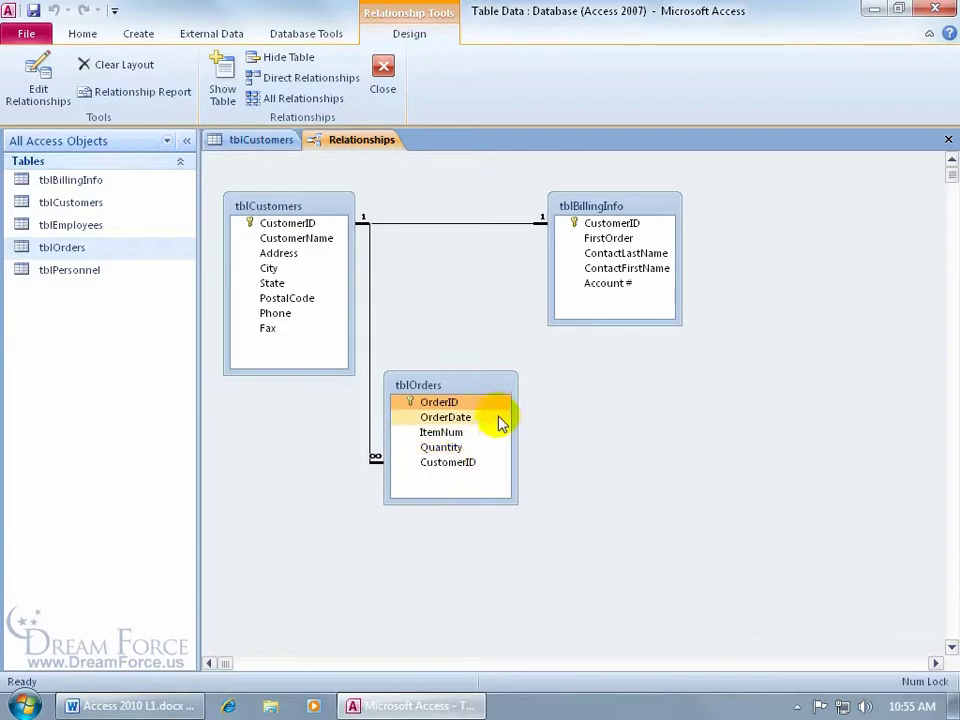
Step: Return from the Relationships diagram to the tblCustomers datasheet
{"action": "left_click", "coordinate": [261, 140]}
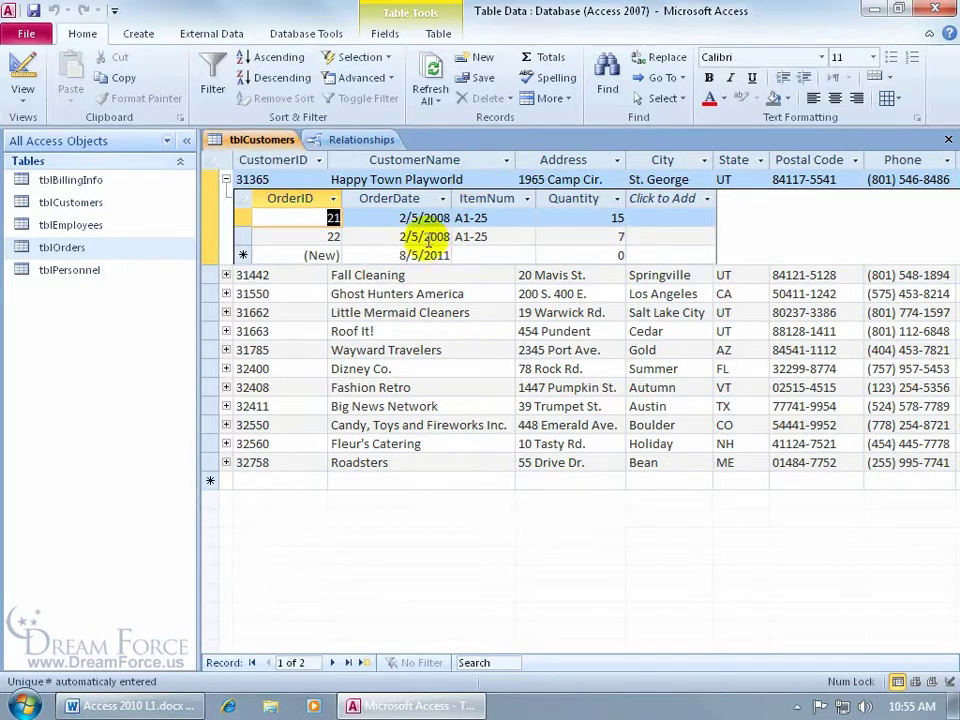
Step: Expand Fall Cleaning's (31442) orders, then select order 21 and return to record 31365
{"action": "left_click", "coordinate": [226, 275]}
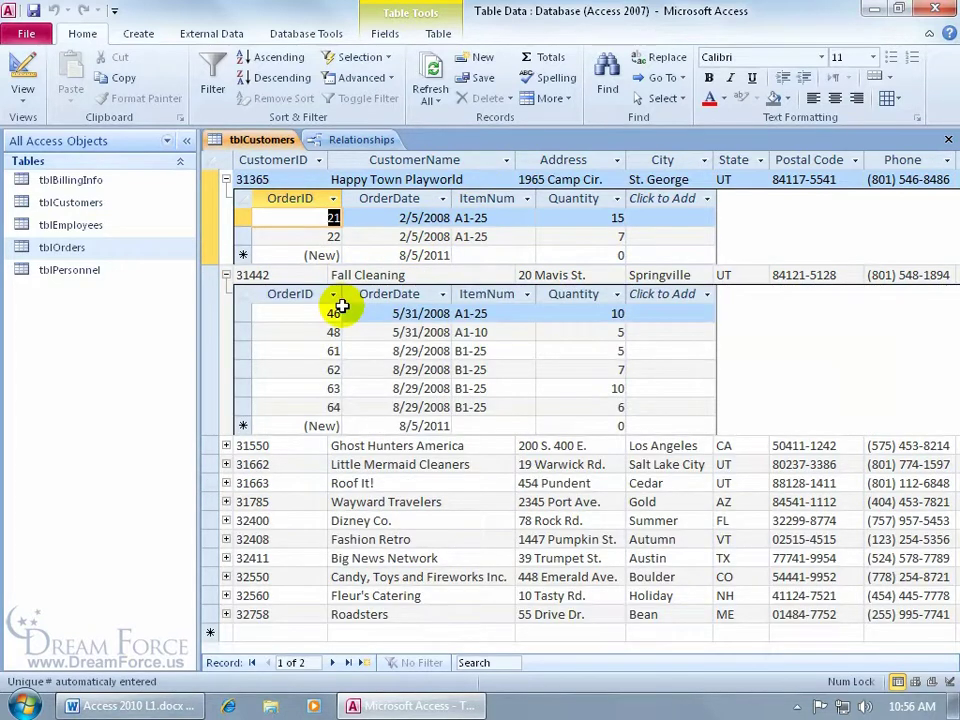
{"action": "left_click", "coordinate": [289, 180]}
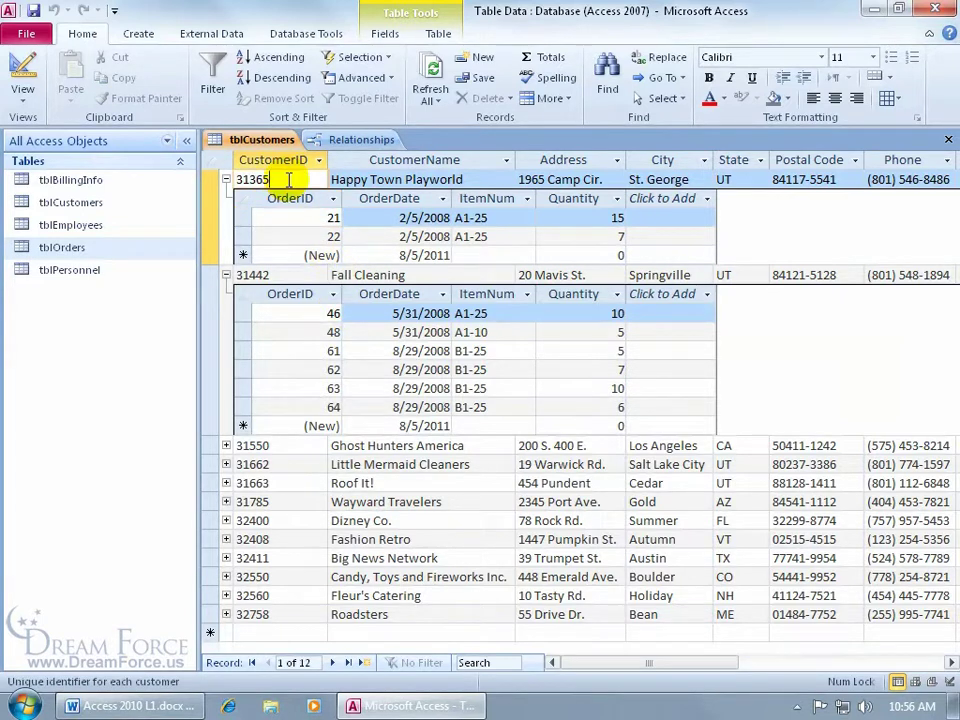
{"action": "left_click", "coordinate": [327, 219]}
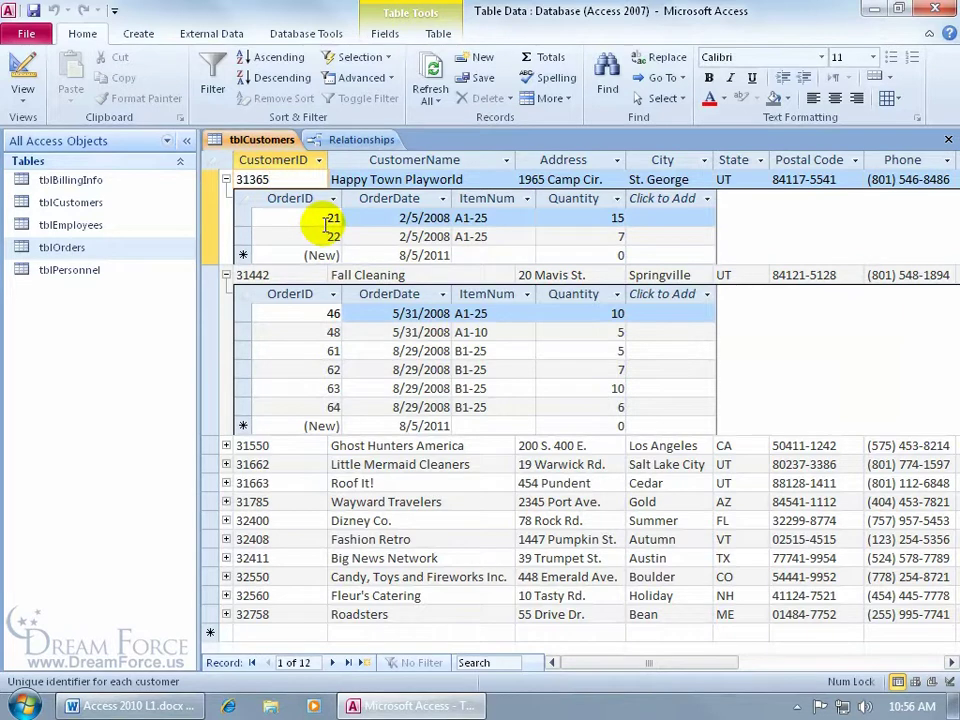
{"action": "left_click", "coordinate": [288, 179]}
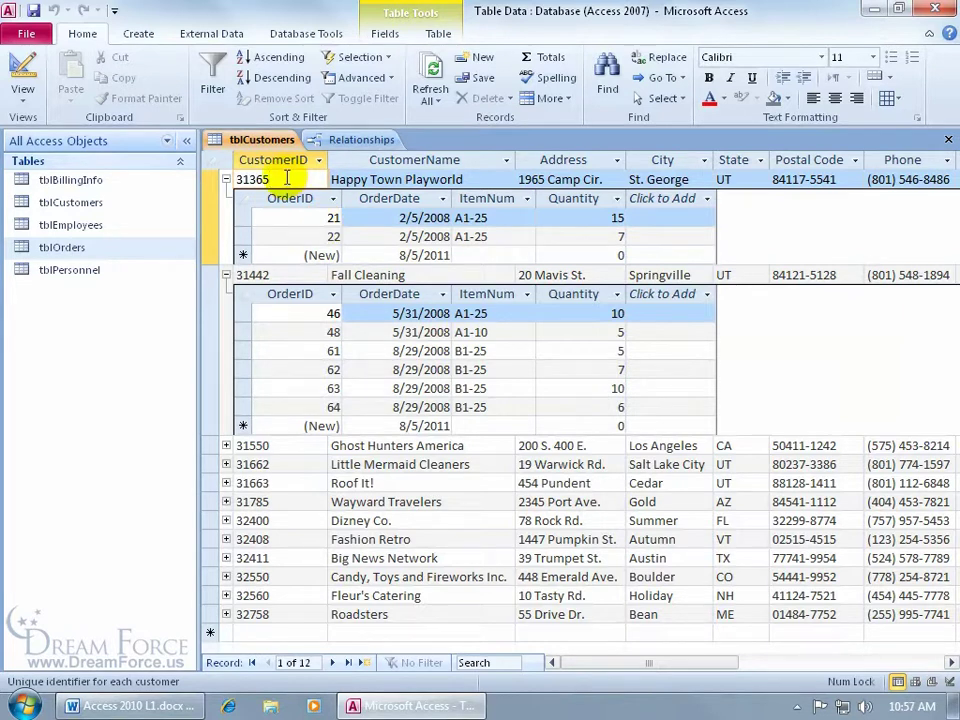
Step: Browse the More > Subdatasheet options without choosing, returning to record 31365
{"action": "left_click", "coordinate": [552, 98]}
{"action": "mouse_move", "coordinate": [588, 187]}
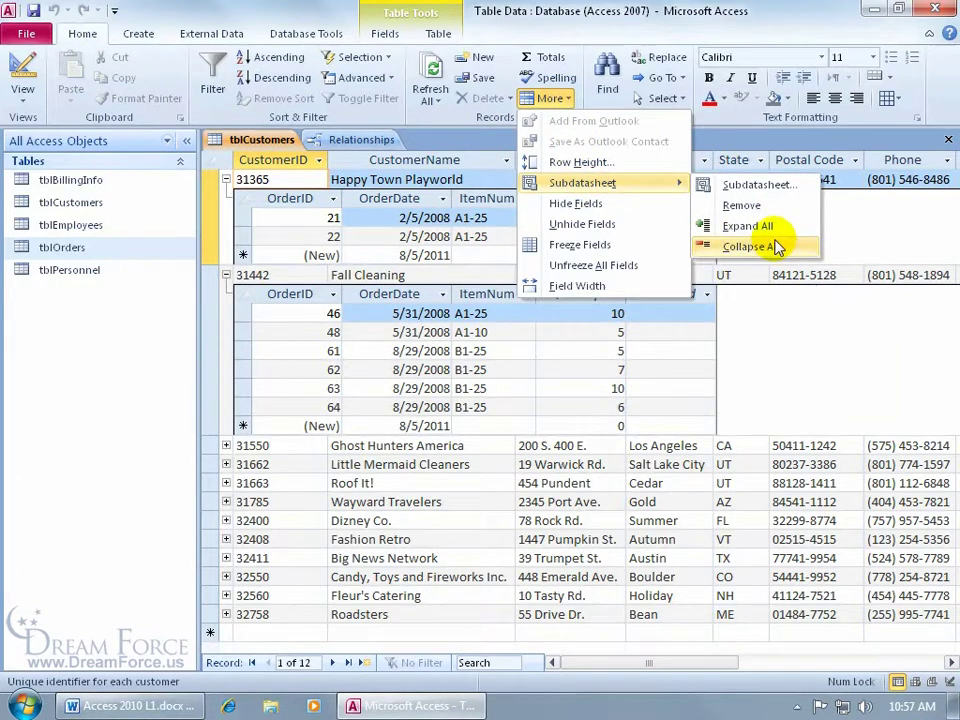
{"action": "left_click", "coordinate": [408, 217]}
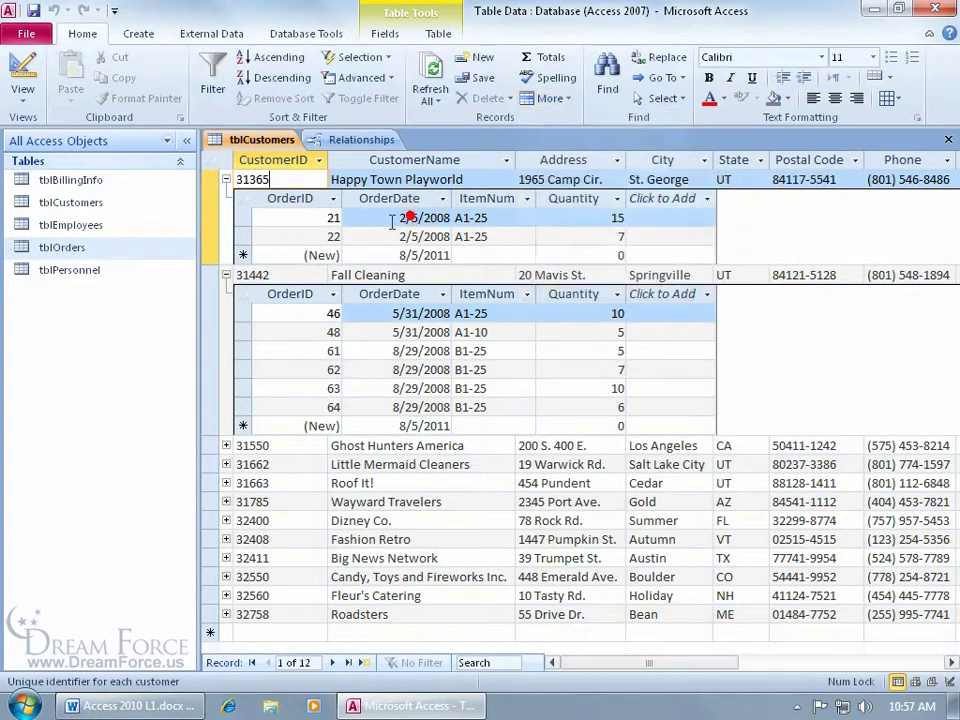
{"action": "left_click", "coordinate": [560, 100]}
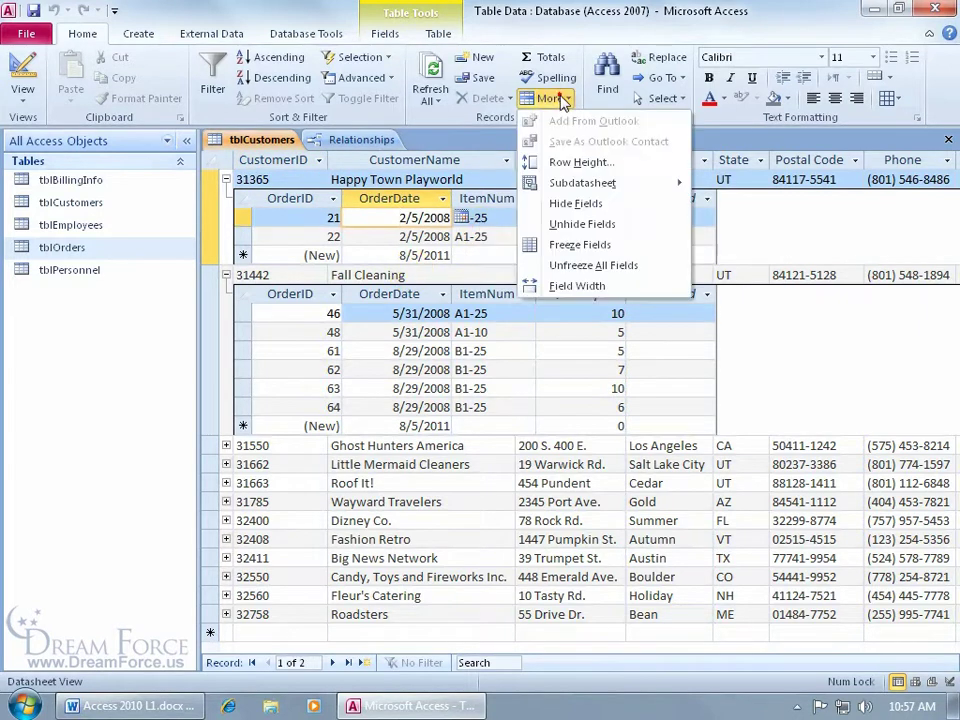
{"action": "mouse_move", "coordinate": [581, 184]}
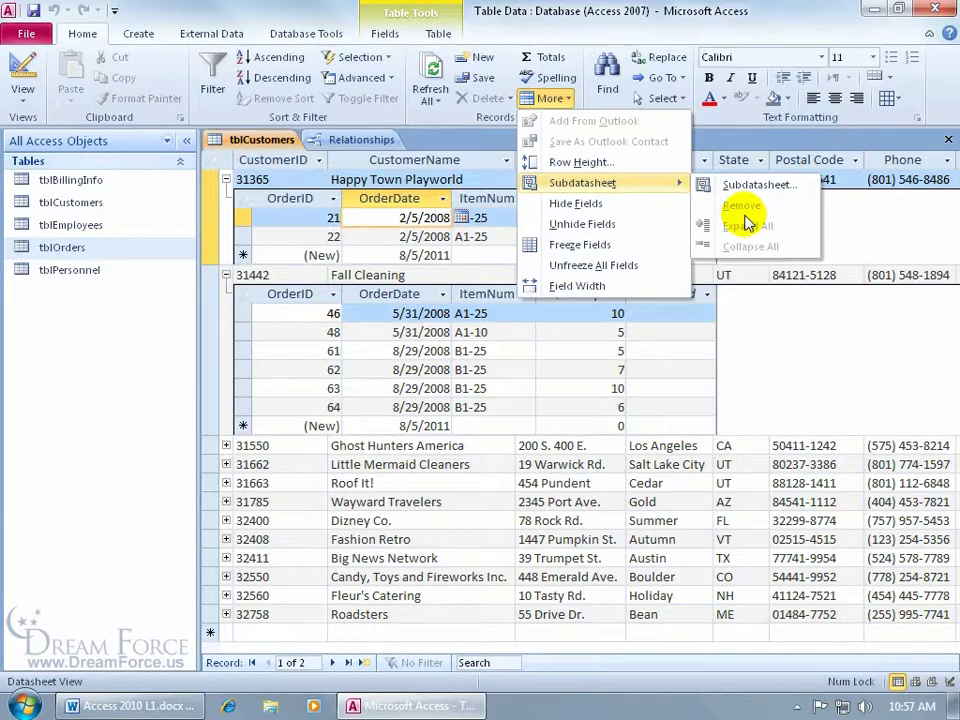
{"action": "left_click", "coordinate": [295, 170]}
{"action": "left_click", "coordinate": [293, 179]}
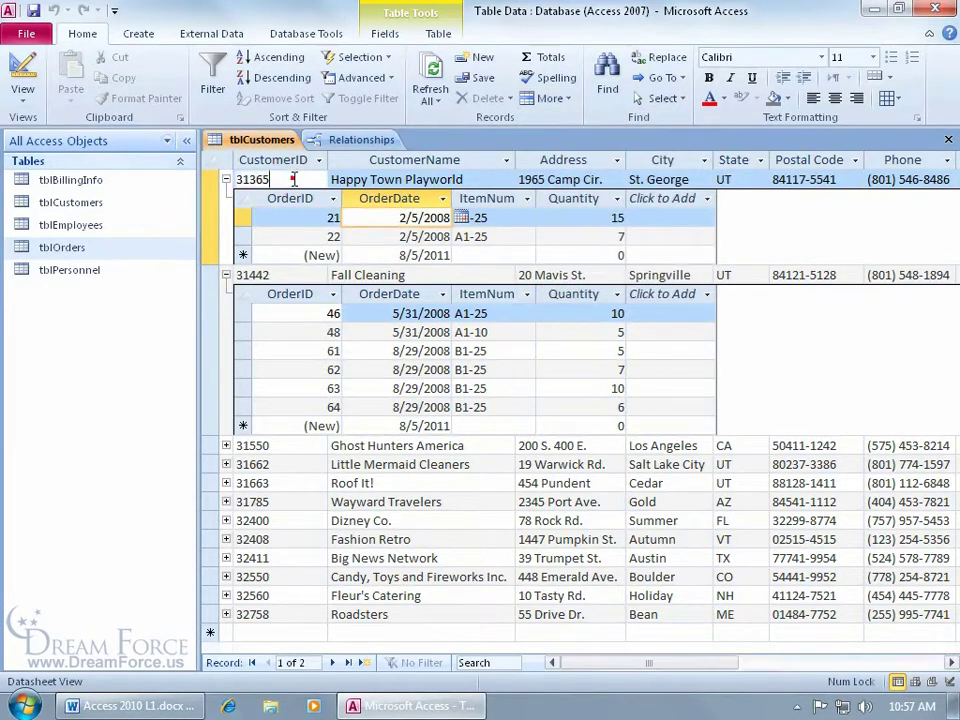
Step: Expand all customers' order subdatasheets, then collapse them all again
{"action": "left_click", "coordinate": [549, 98]}
{"action": "mouse_move", "coordinate": [590, 188]}
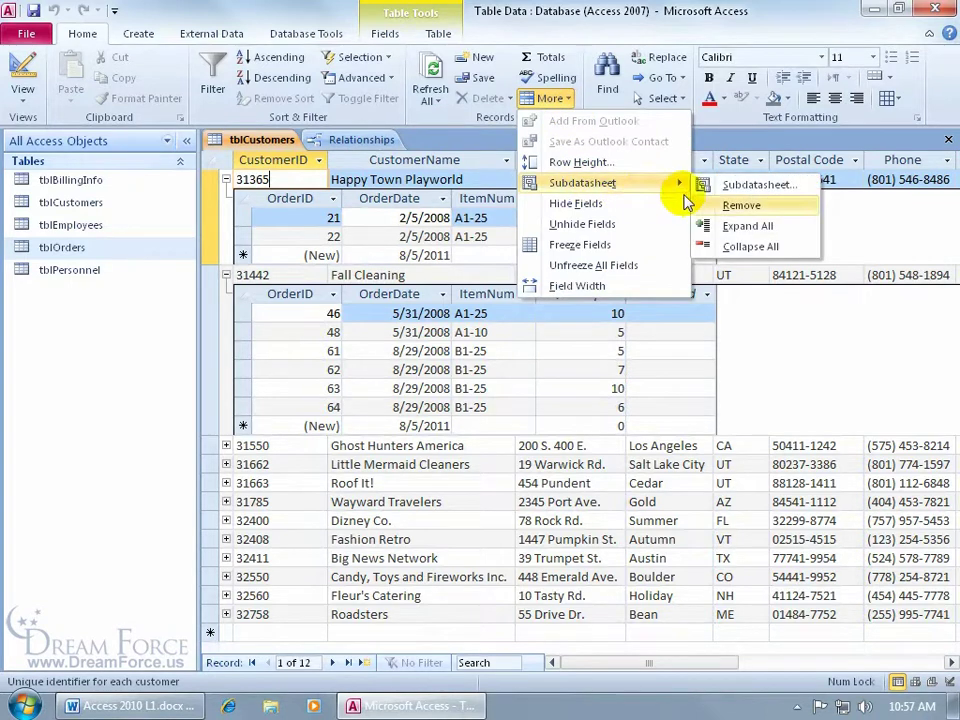
{"action": "left_click", "coordinate": [746, 225]}
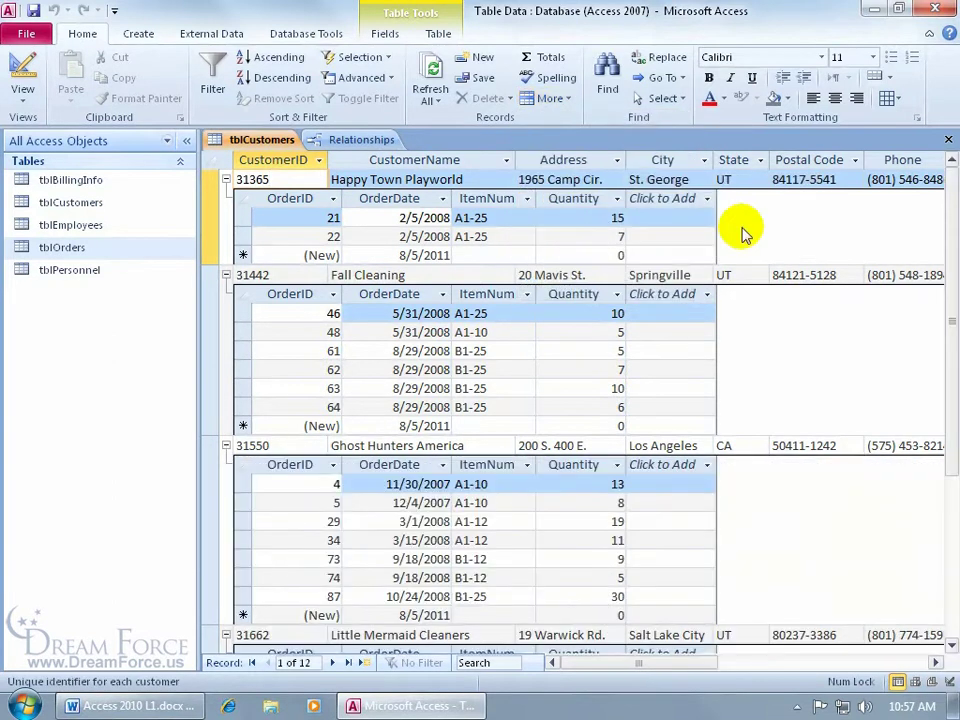
{"action": "left_click", "coordinate": [551, 101]}
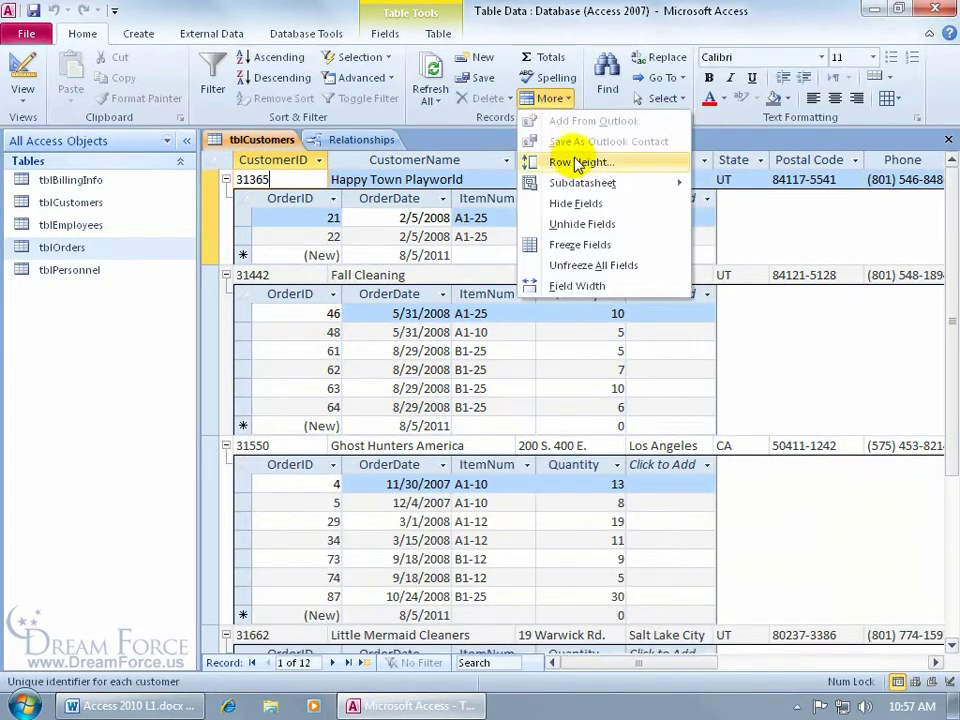
{"action": "left_click", "coordinate": [742, 246]}
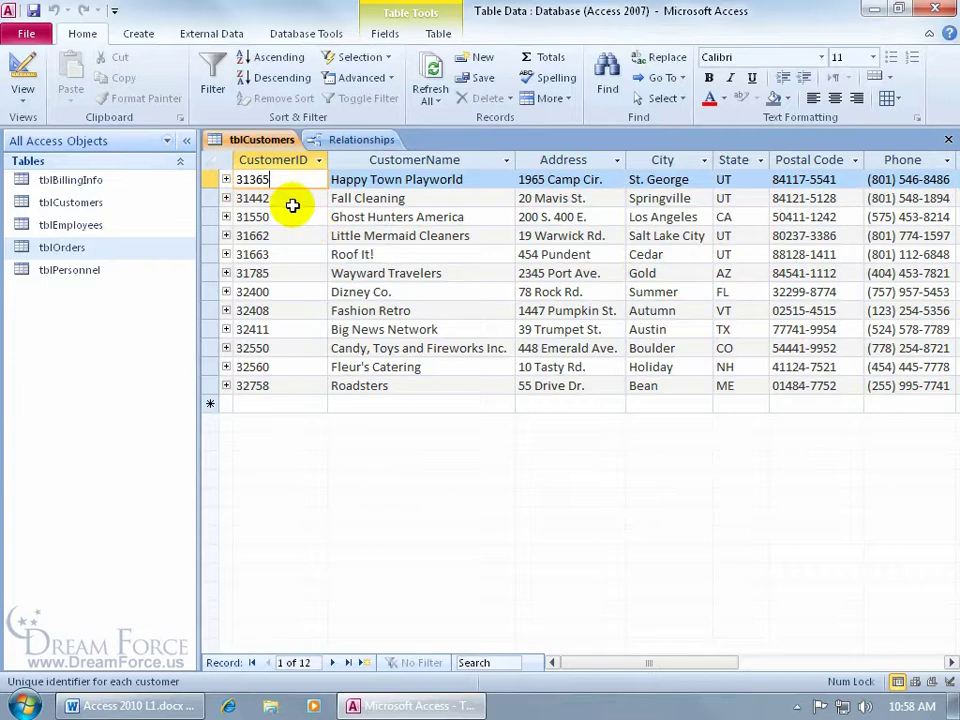
{"action": "left_click", "coordinate": [366, 139]}
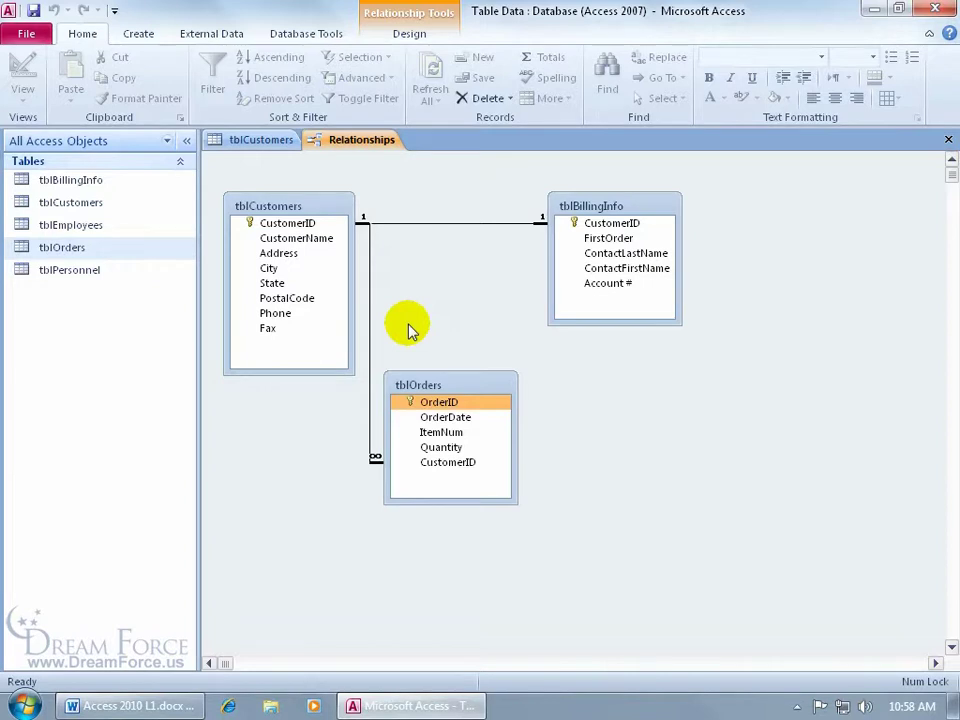
{"action": "left_click", "coordinate": [285, 142]}
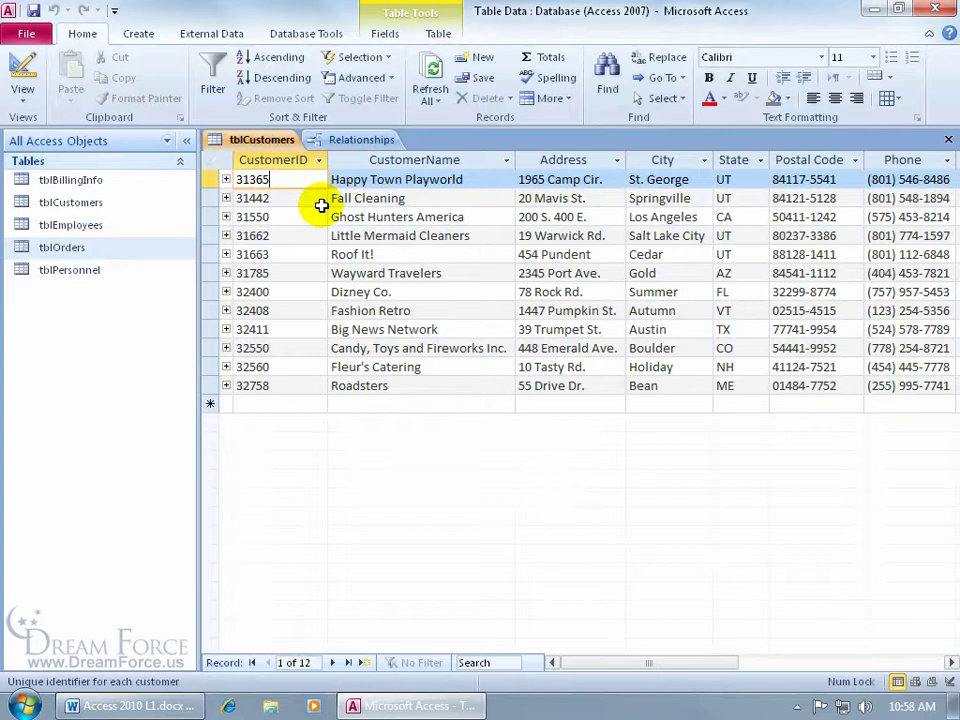
{"action": "left_click", "coordinate": [226, 179]}
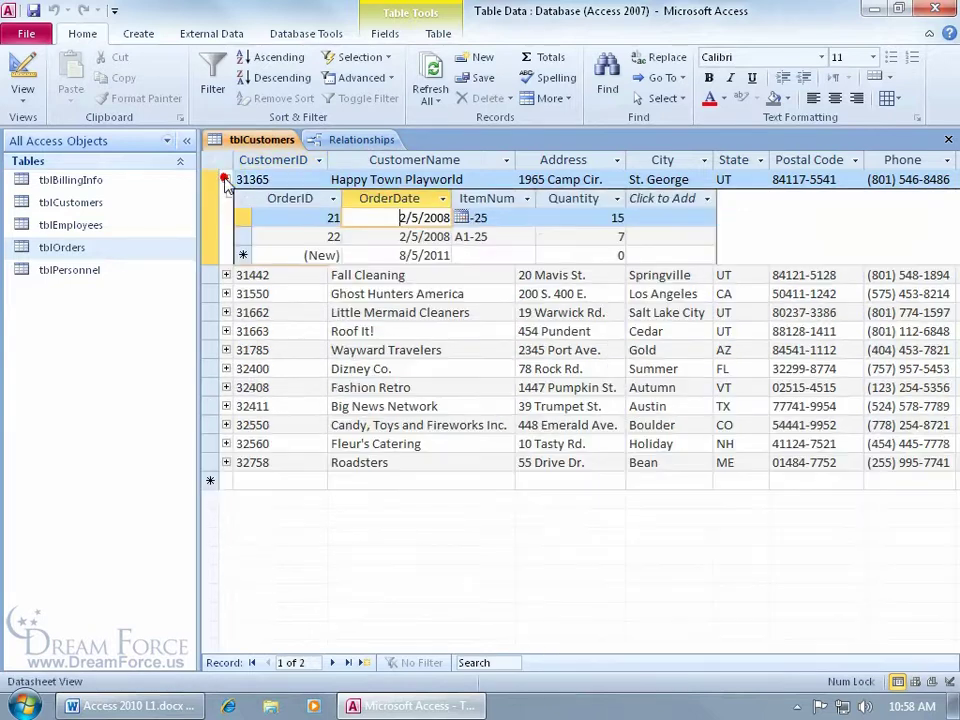
{"action": "left_click", "coordinate": [330, 217]}
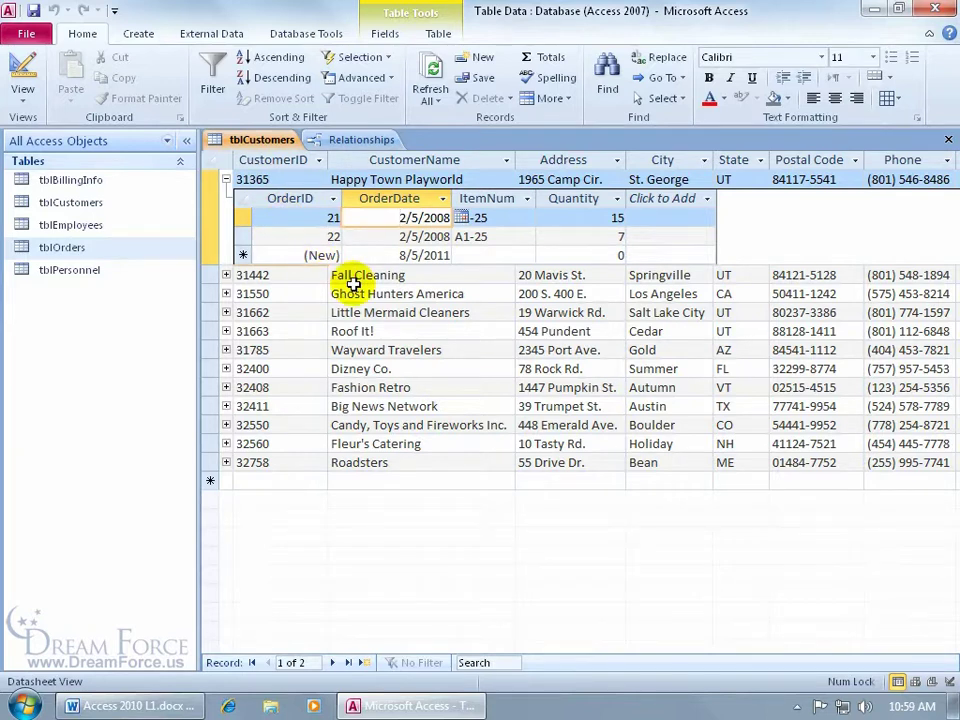
{"action": "left_click", "coordinate": [226, 179]}
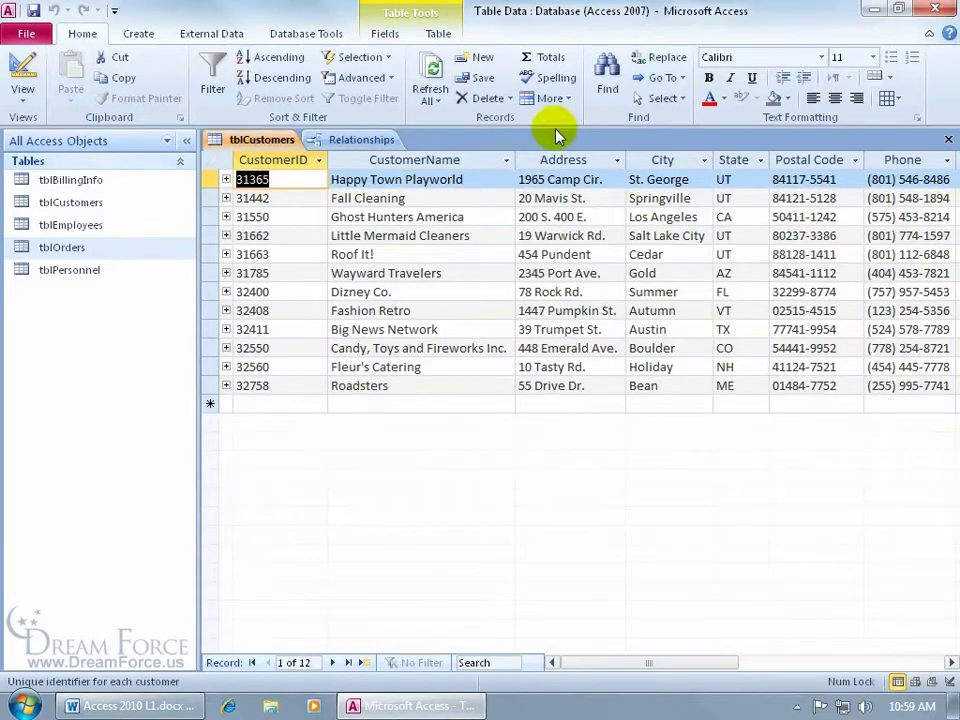
{"action": "left_click", "coordinate": [558, 98]}
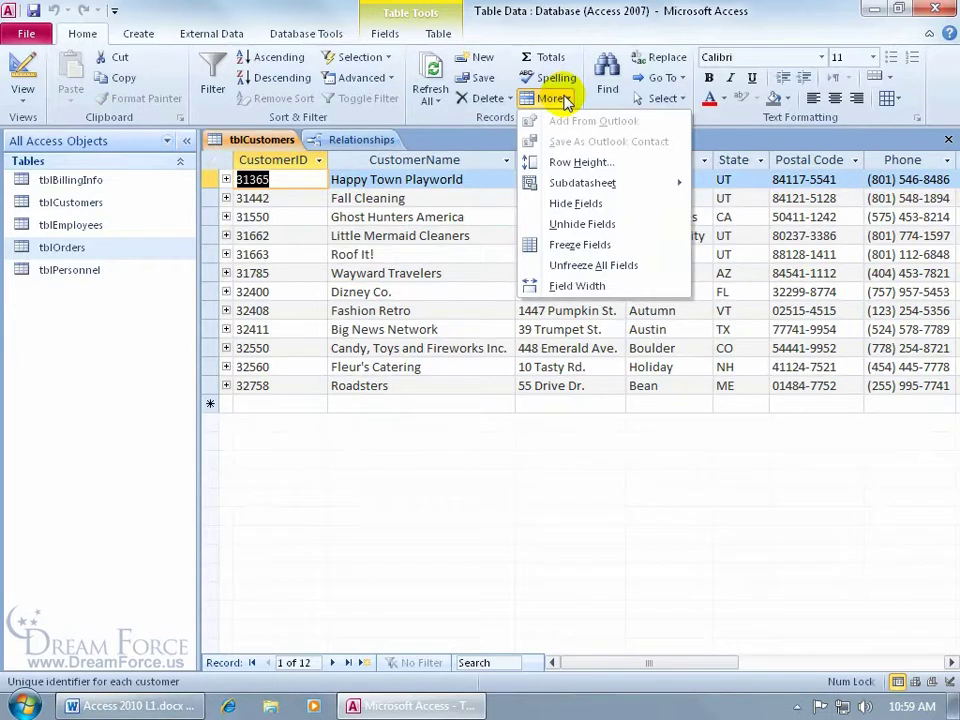
{"action": "mouse_move", "coordinate": [581, 184]}
{"action": "left_click", "coordinate": [734, 204]}
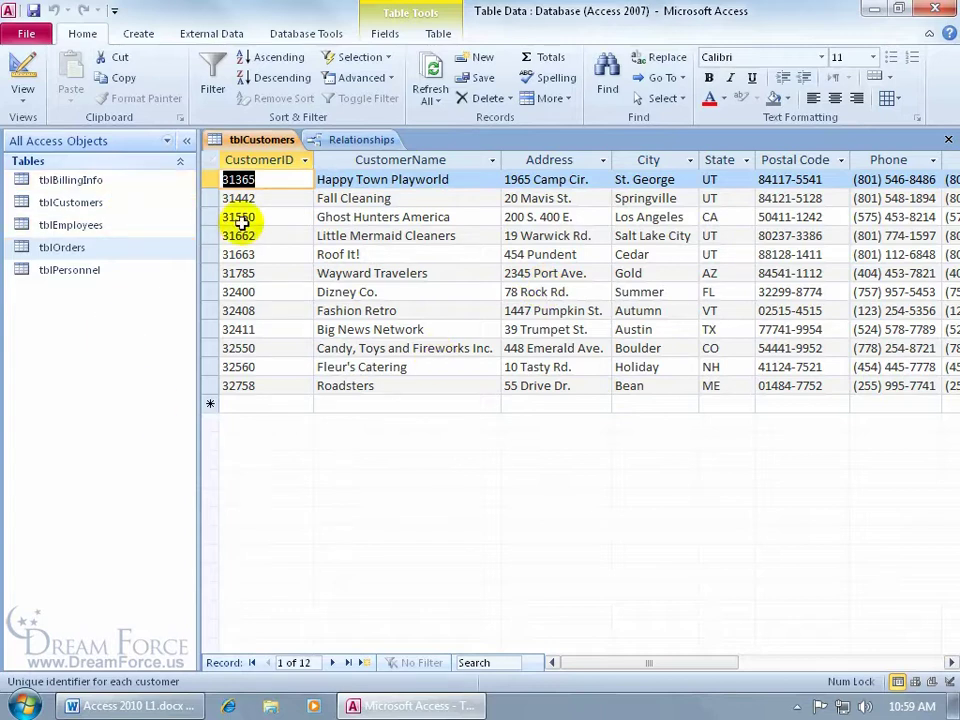
Step: Open Insert Subdatasheet, check the child link fields, and select tblBillingInfo on the Tables tab
{"action": "left_click", "coordinate": [553, 98]}
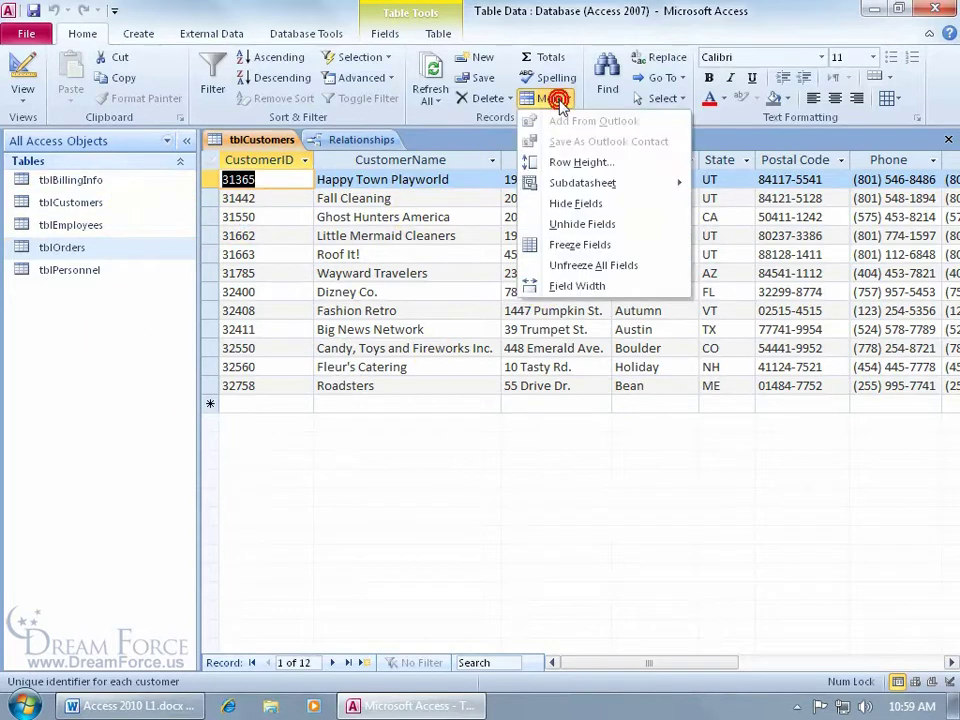
{"action": "mouse_move", "coordinate": [591, 186]}
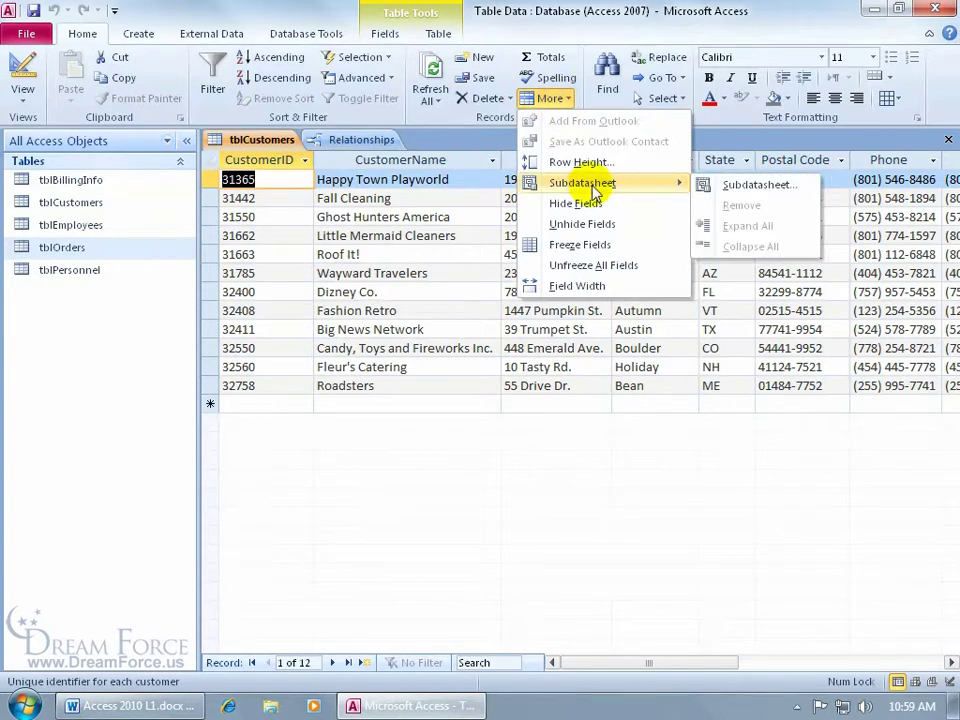
{"action": "left_click", "coordinate": [725, 185]}
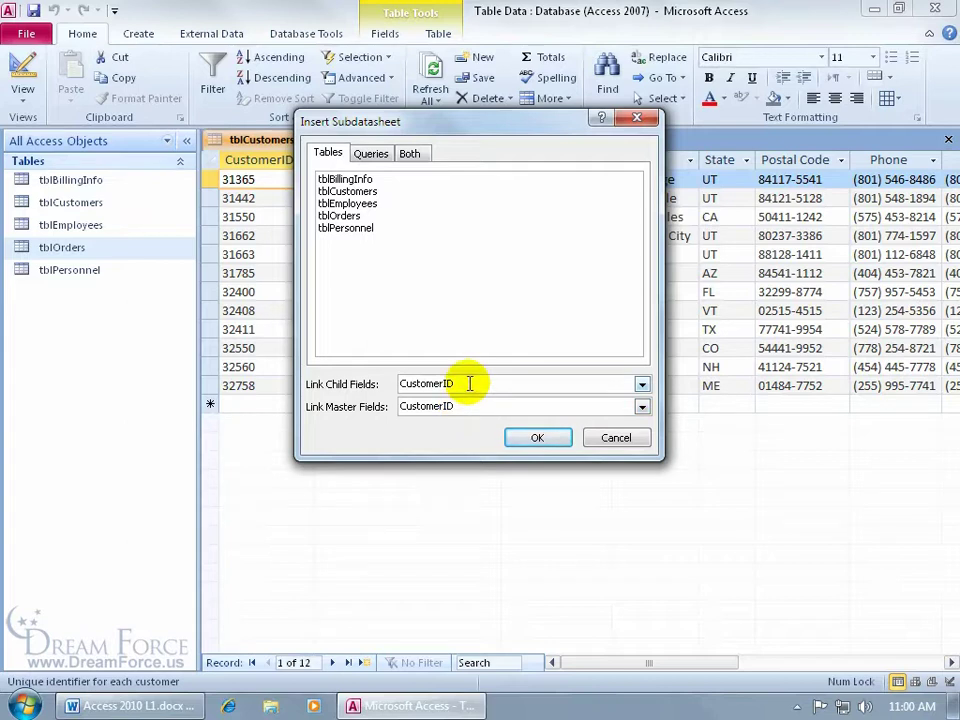
{"action": "left_click", "coordinate": [642, 385]}
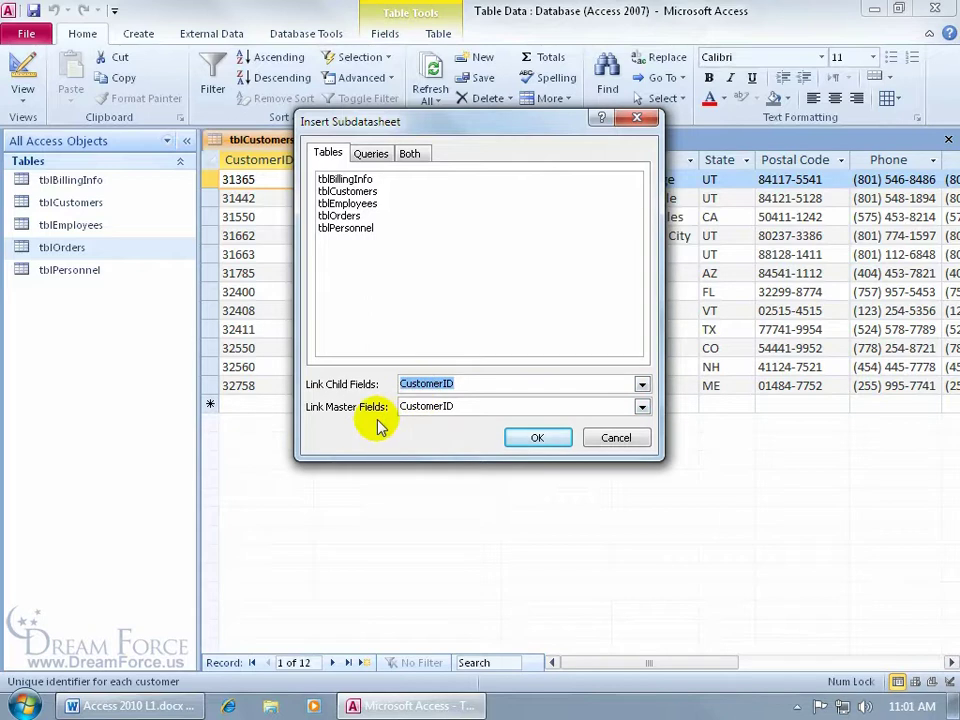
{"action": "left_click", "coordinate": [345, 179]}
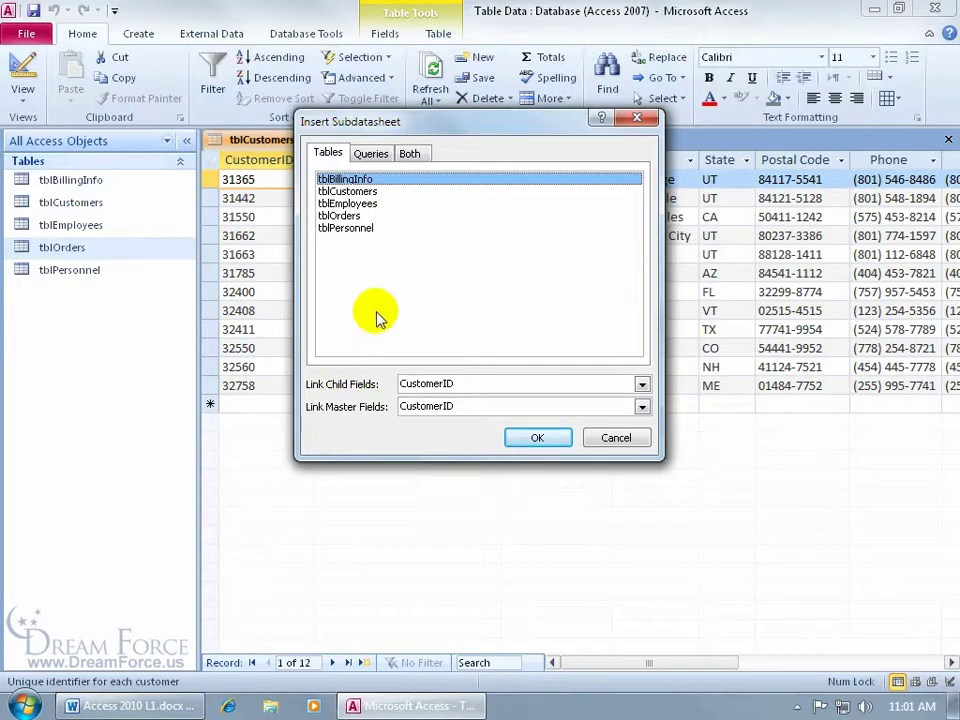
Step: Keep CustomerID as both child and master link, insert tblBillingInfo, and expand record 31365
{"action": "left_click", "coordinate": [641, 384]}
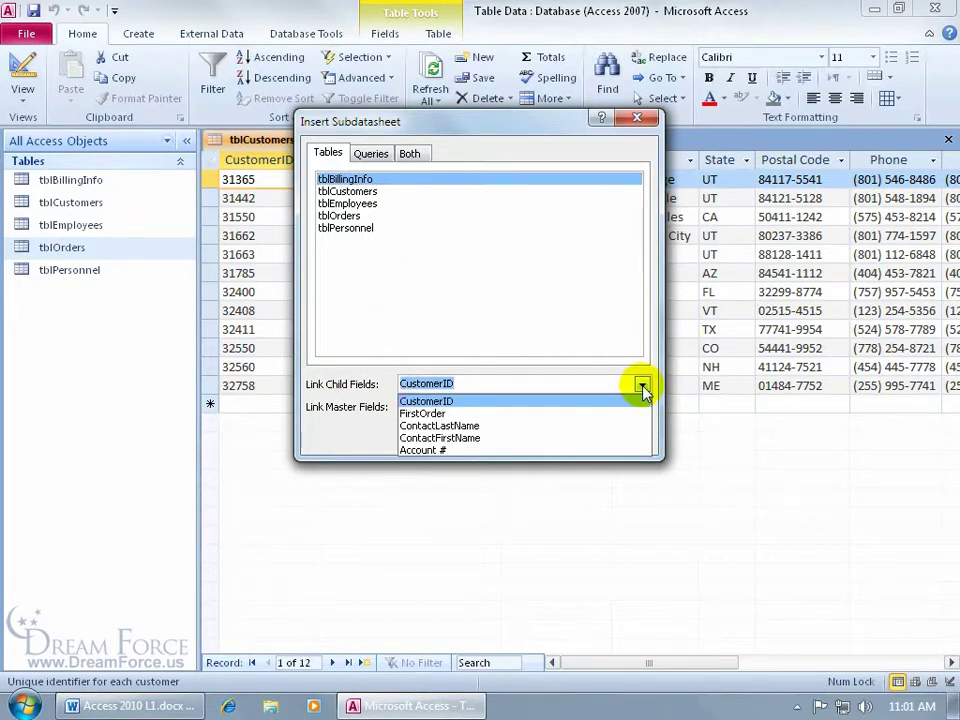
{"action": "left_click", "coordinate": [558, 404]}
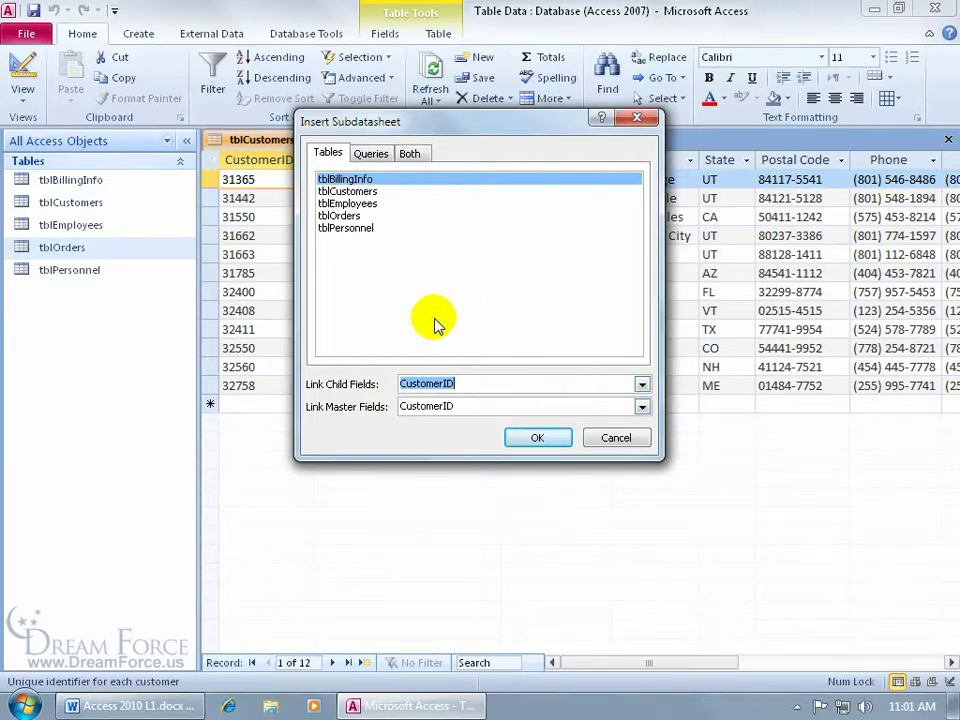
{"action": "left_click", "coordinate": [642, 406]}
{"action": "left_click", "coordinate": [640, 440]}
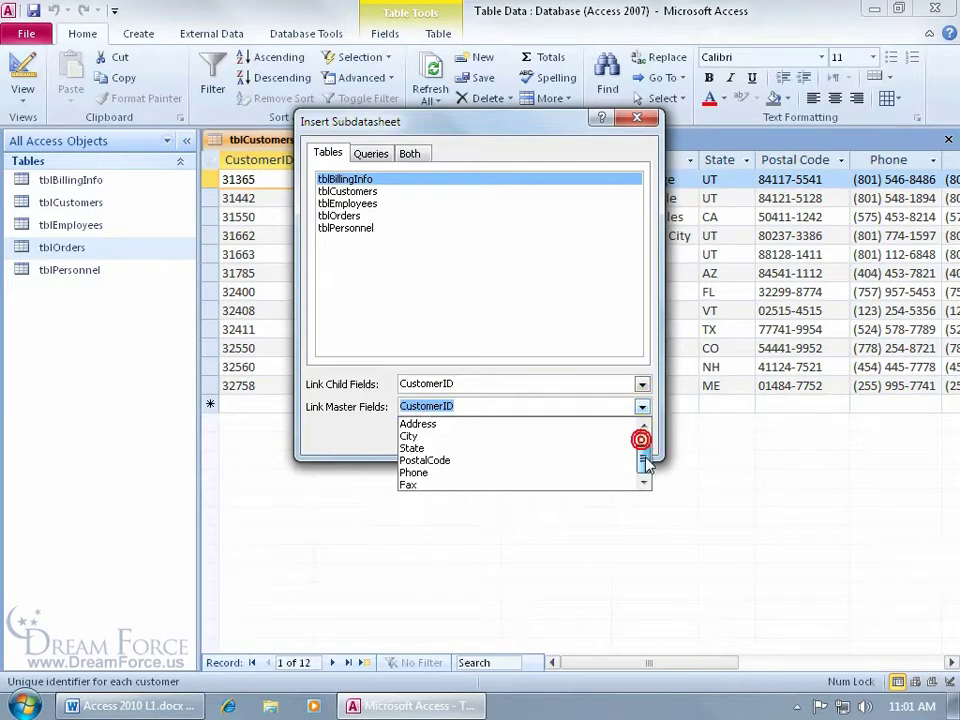
{"action": "left_click", "coordinate": [501, 305]}
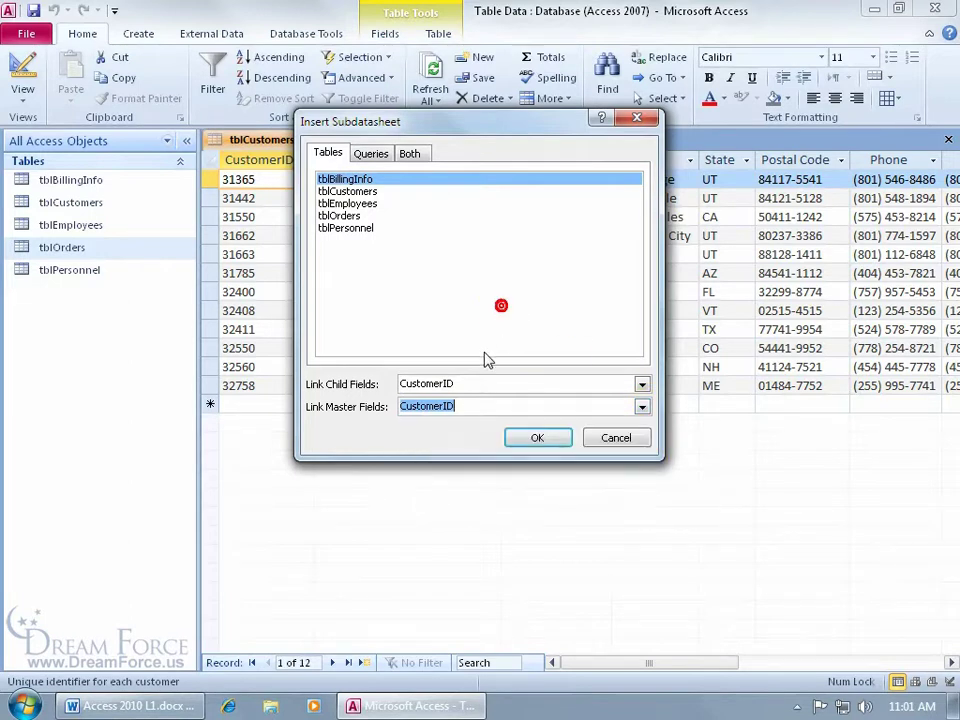
{"action": "left_click", "coordinate": [641, 384]}
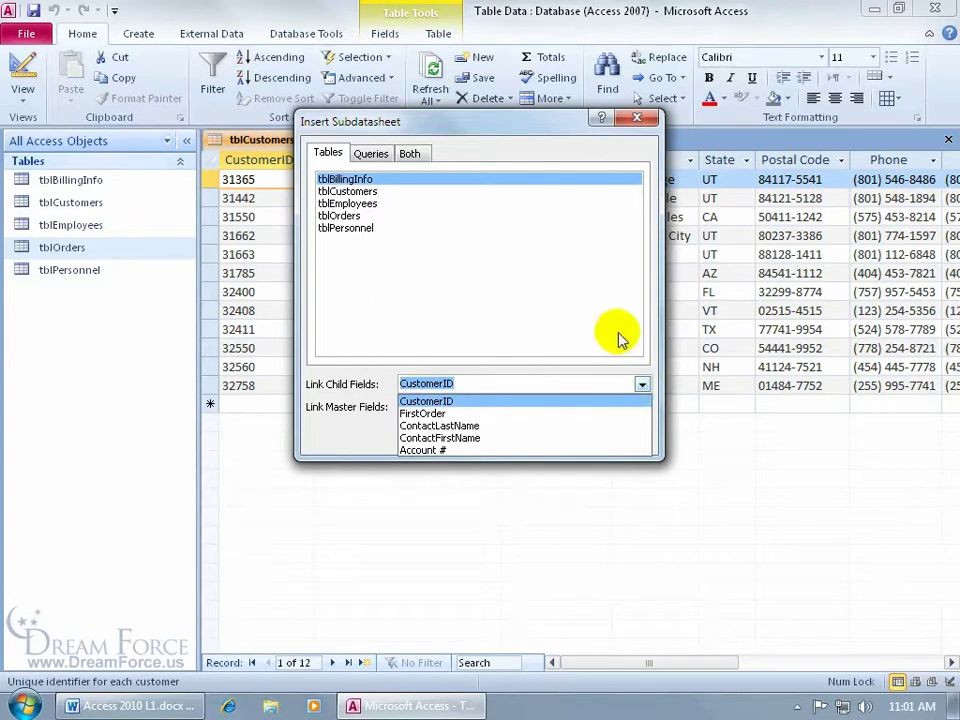
{"action": "left_click", "coordinate": [619, 339]}
{"action": "left_click", "coordinate": [551, 438]}
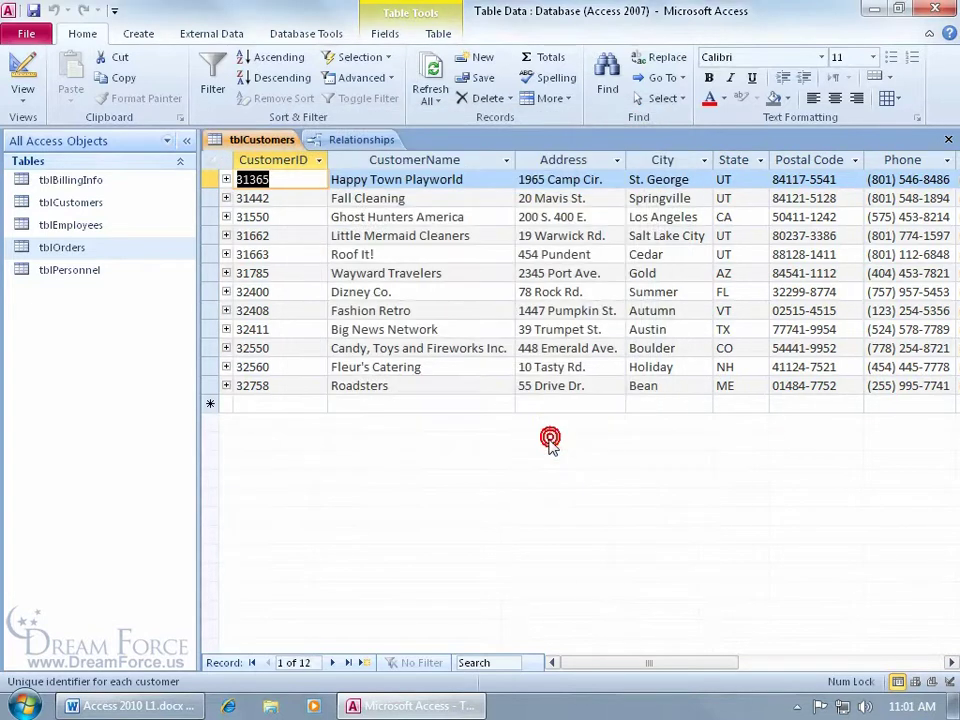
{"action": "left_click", "coordinate": [226, 179]}
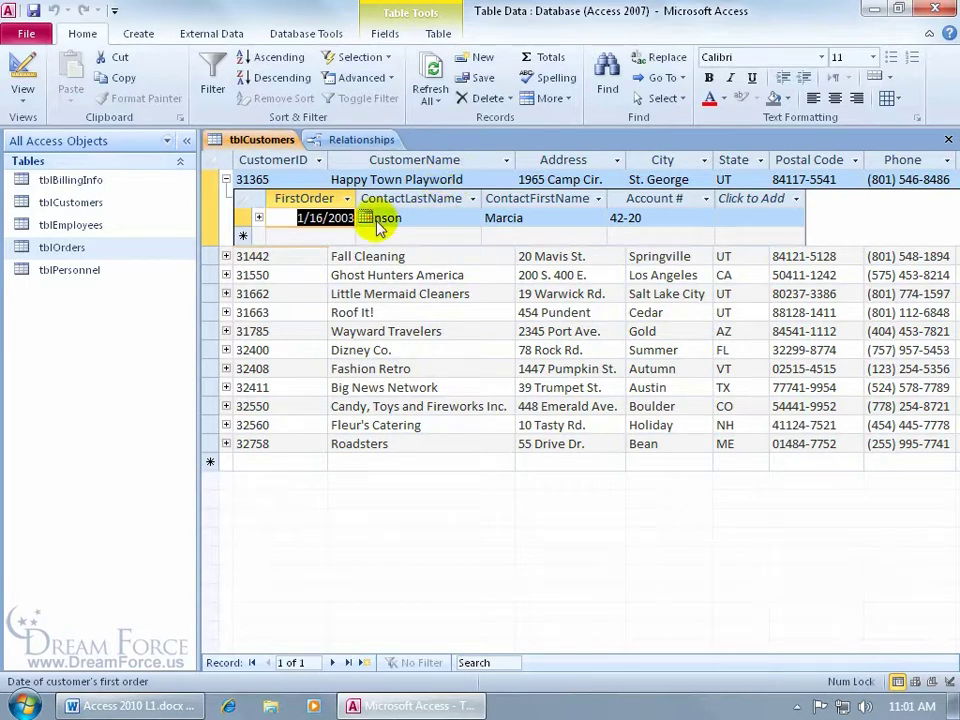
Step: Expand three more nested levels under customer 31365's billing record, down to Happy Town Playworld
{"action": "left_click", "coordinate": [259, 220]}
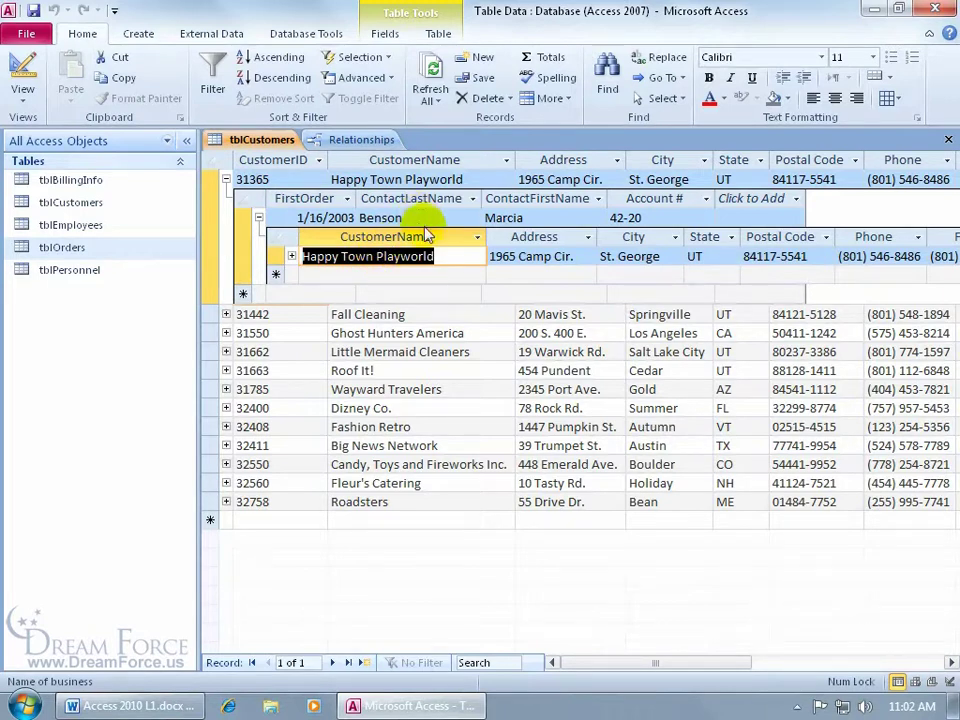
{"action": "left_click", "coordinate": [292, 258]}
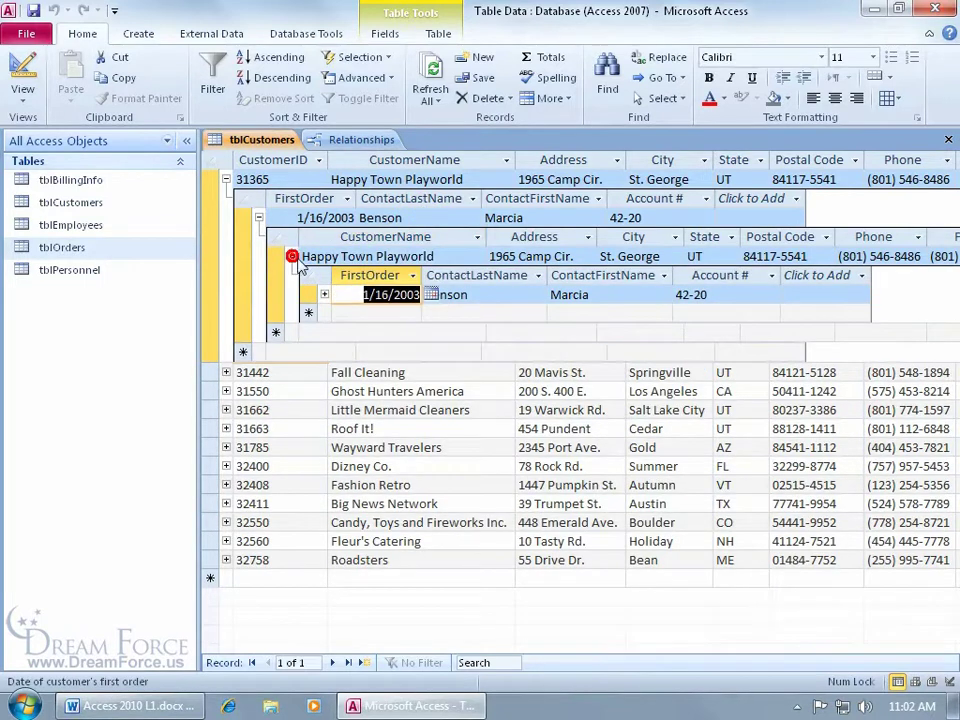
{"action": "left_click", "coordinate": [326, 295]}
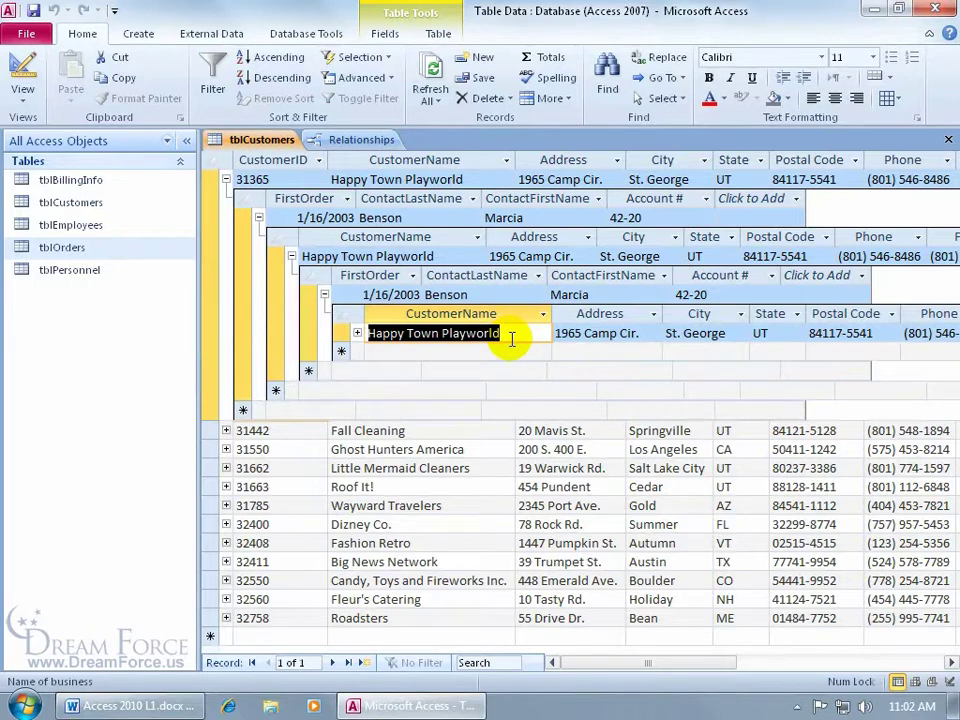
{"action": "left_click", "coordinate": [401, 334]}
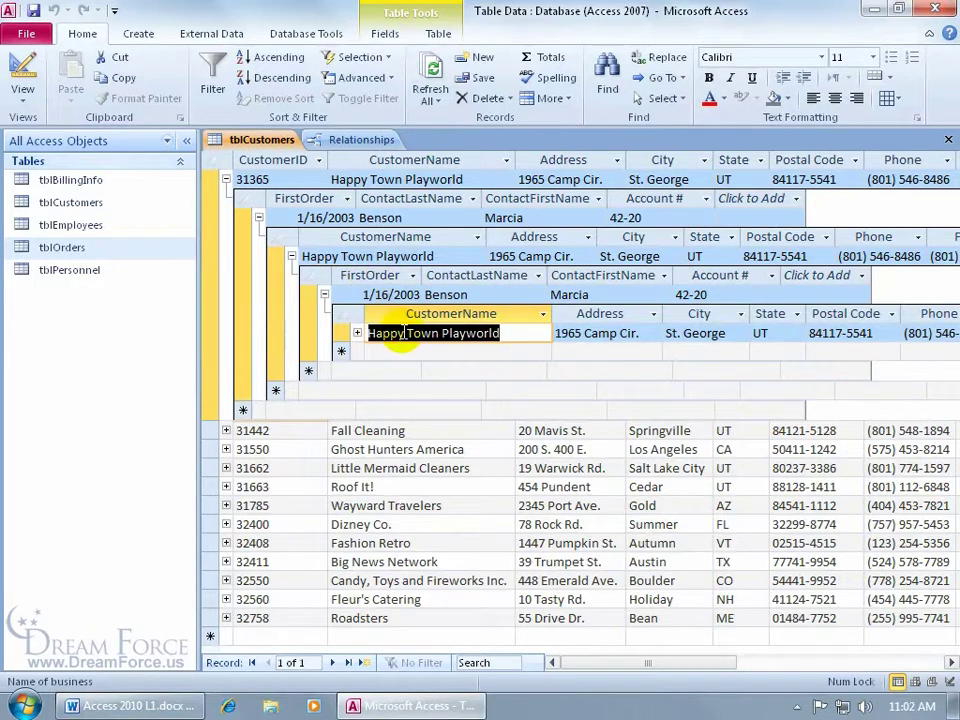
Step: Remove the innermost subdatasheet, then remove the remaining ones from main record 31365
{"action": "left_click", "coordinate": [551, 98]}
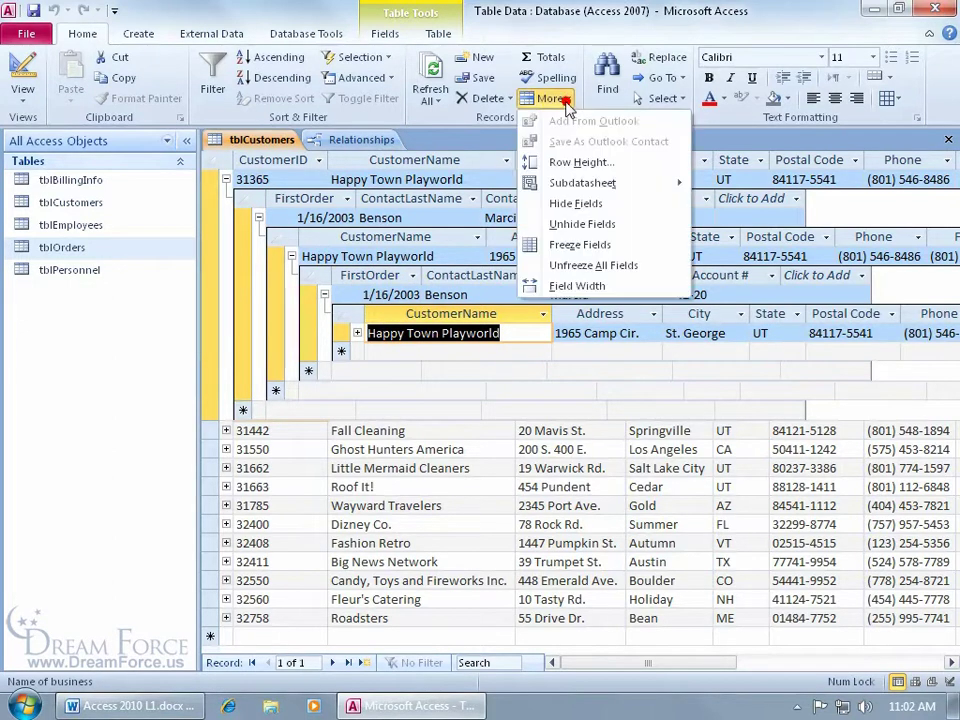
{"action": "mouse_move", "coordinate": [580, 186]}
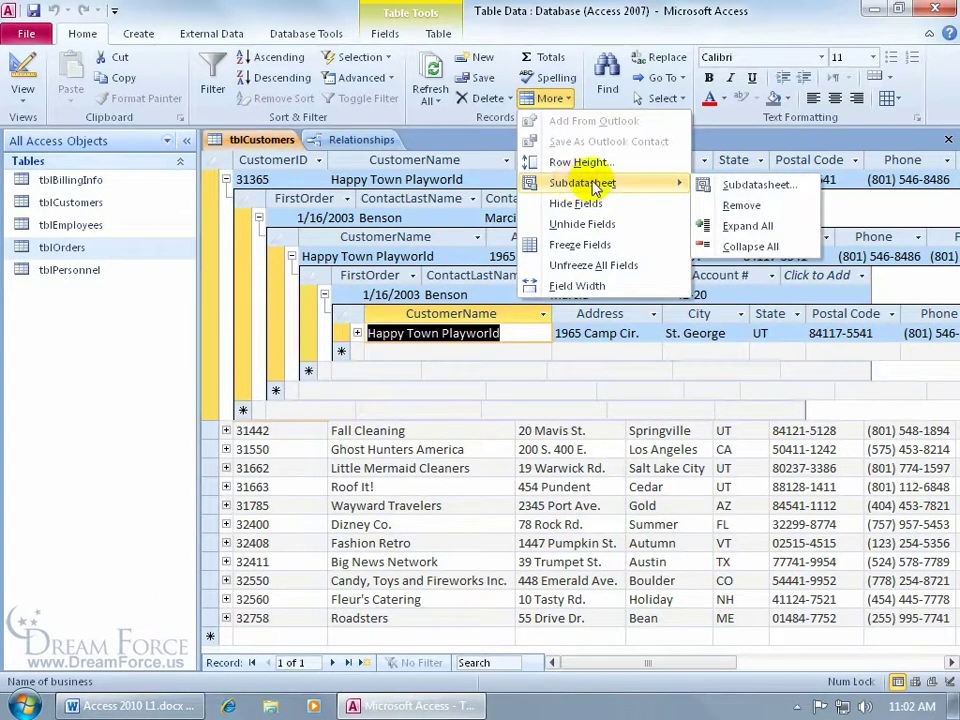
{"action": "left_click", "coordinate": [740, 206]}
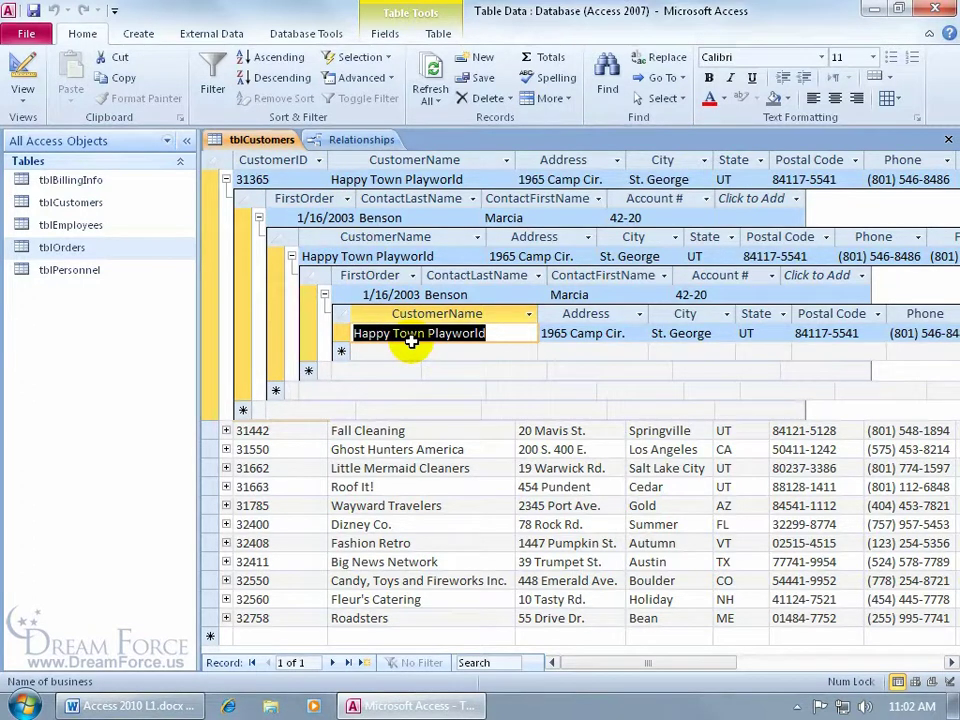
{"action": "left_click", "coordinate": [298, 180]}
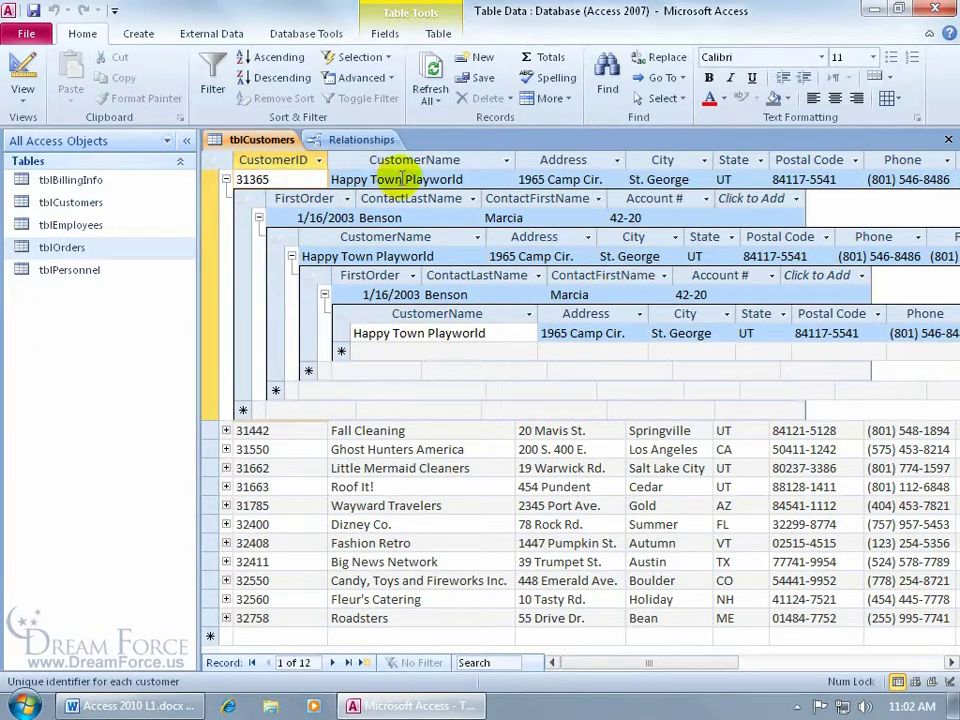
{"action": "left_click", "coordinate": [550, 98]}
{"action": "mouse_move", "coordinate": [575, 188]}
{"action": "left_click", "coordinate": [741, 205]}
Step: Insert a subdatasheet into tblCustomers linking the orders table on CustomerID for child and master fields
{"action": "left_click", "coordinate": [558, 99]}
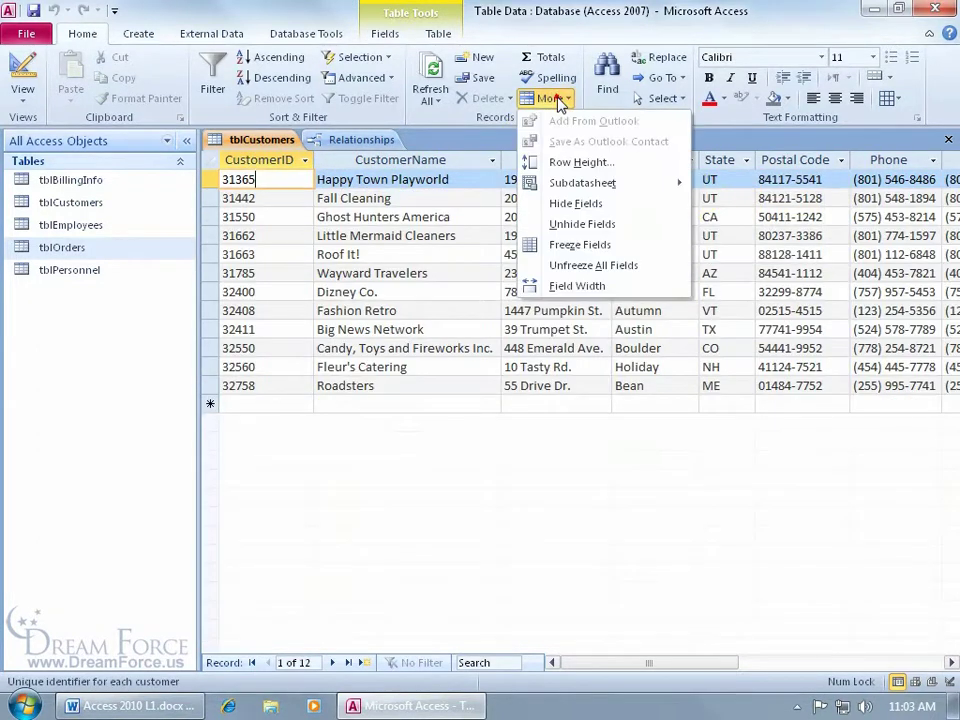
{"action": "mouse_move", "coordinate": [653, 190]}
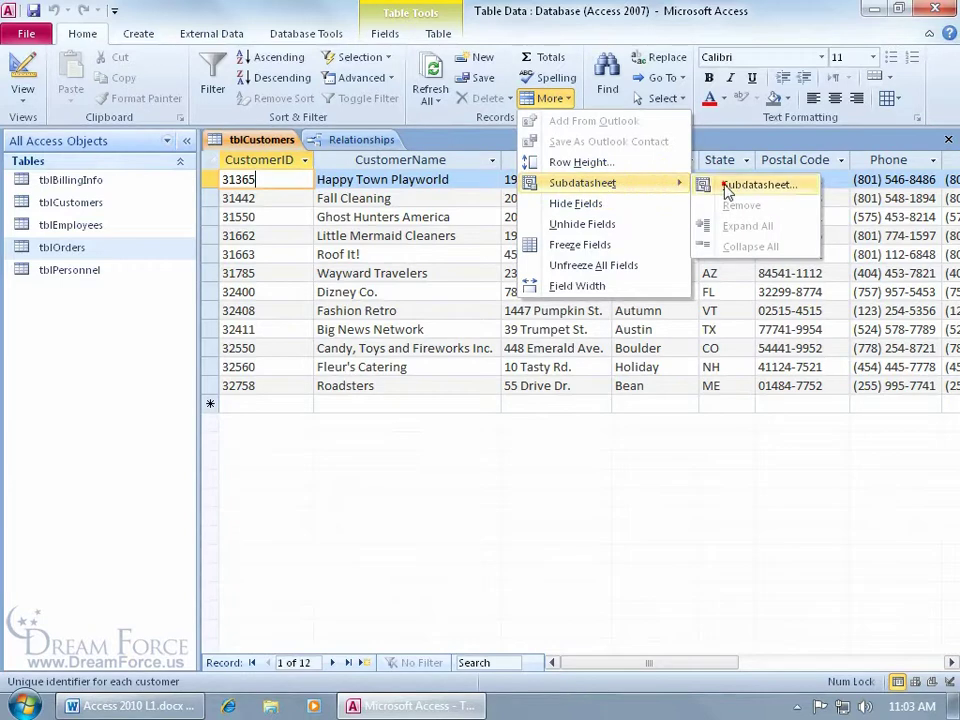
{"action": "left_click", "coordinate": [757, 185]}
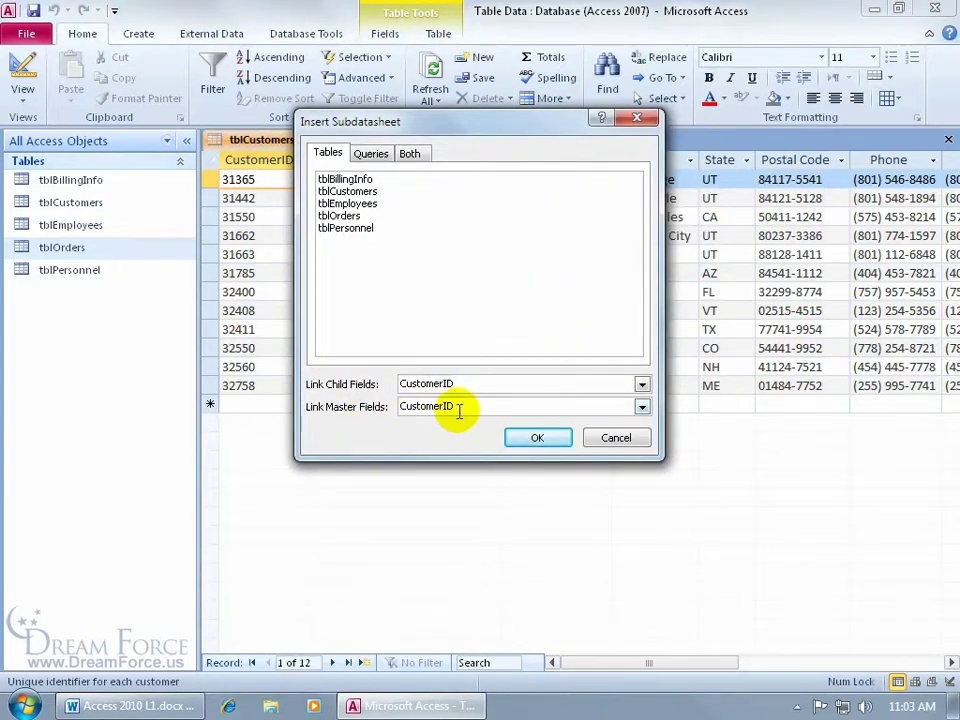
{"action": "left_click", "coordinate": [641, 386]}
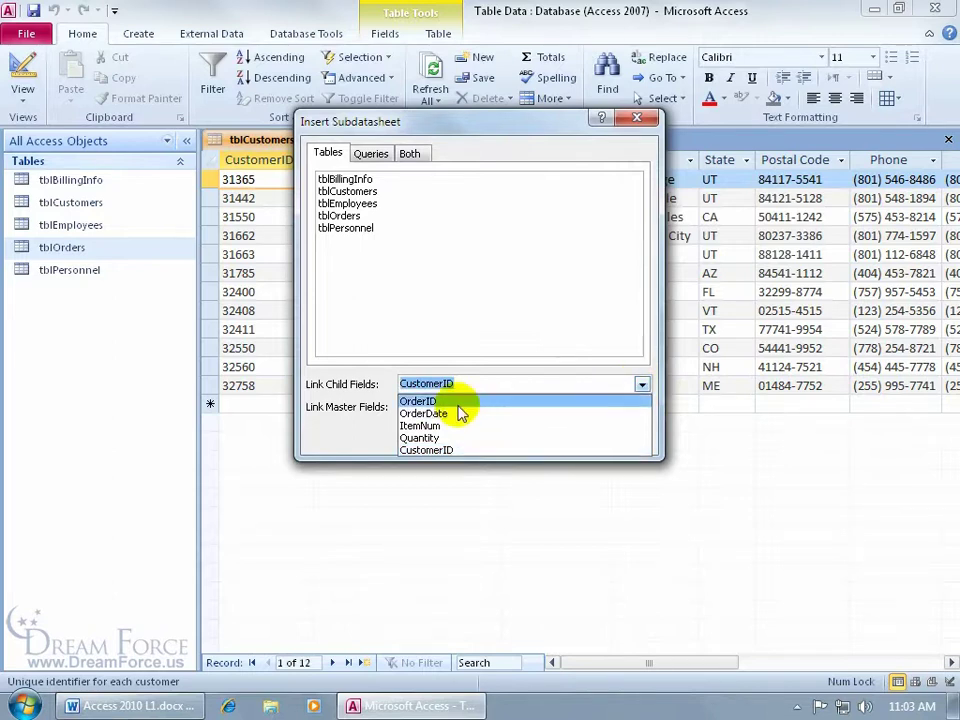
{"action": "left_click", "coordinate": [518, 332]}
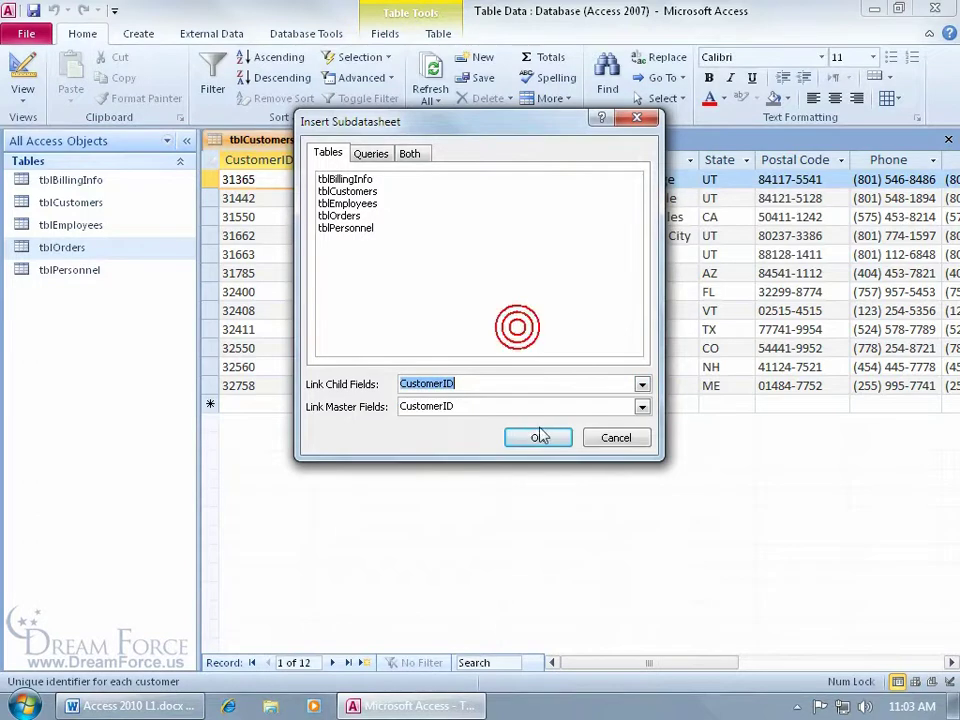